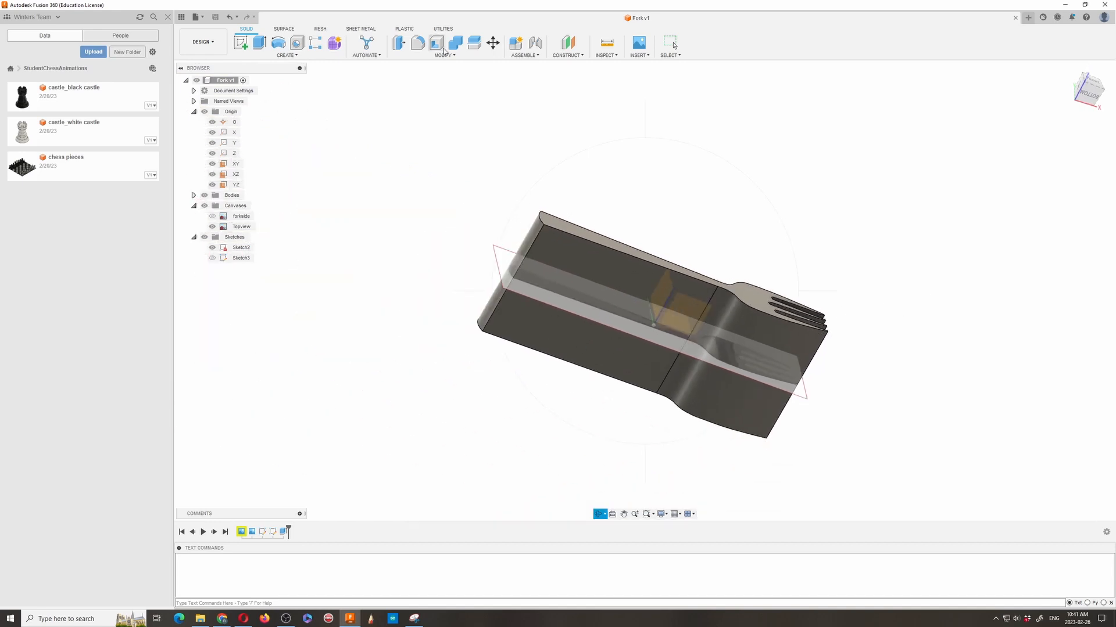
# Step: Return to the list of all projects and open the Cutlery project
pyautogui.click(10, 70)
pyautogui.scroll(10, 70, 157)
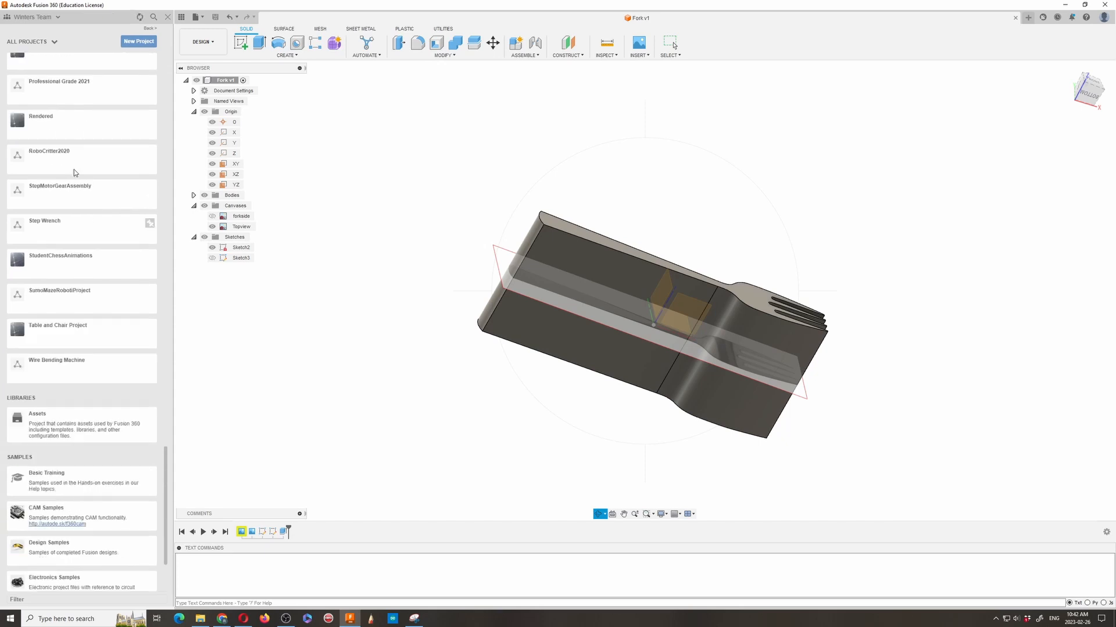
pyautogui.scroll(15, 74, 172)
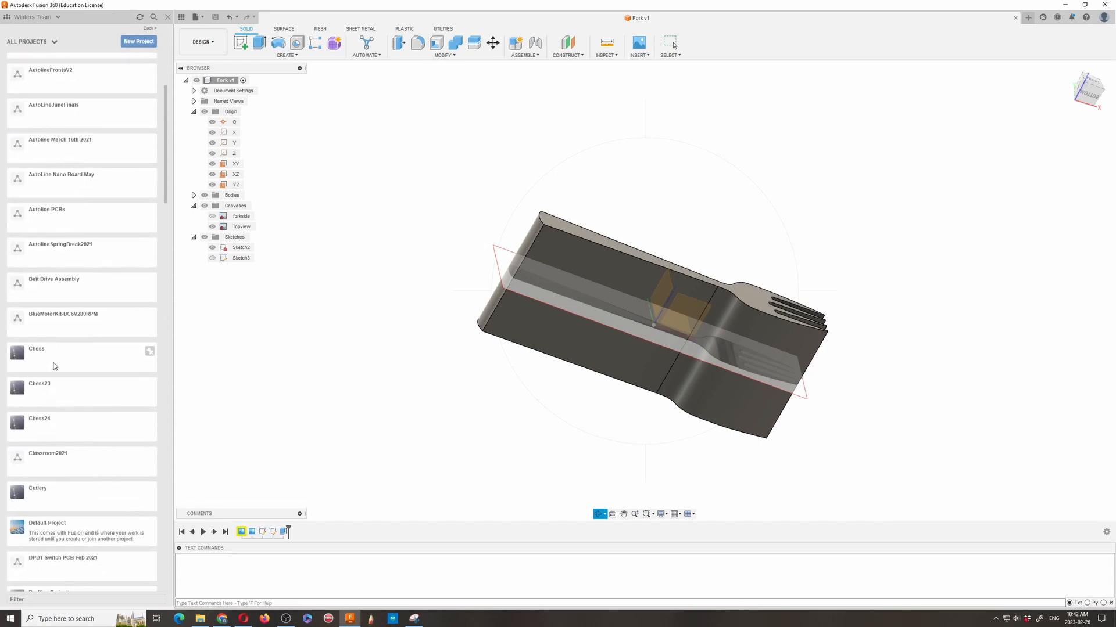
pyautogui.scroll(-5, 58, 360)
pyautogui.scroll(4, 69, 343)
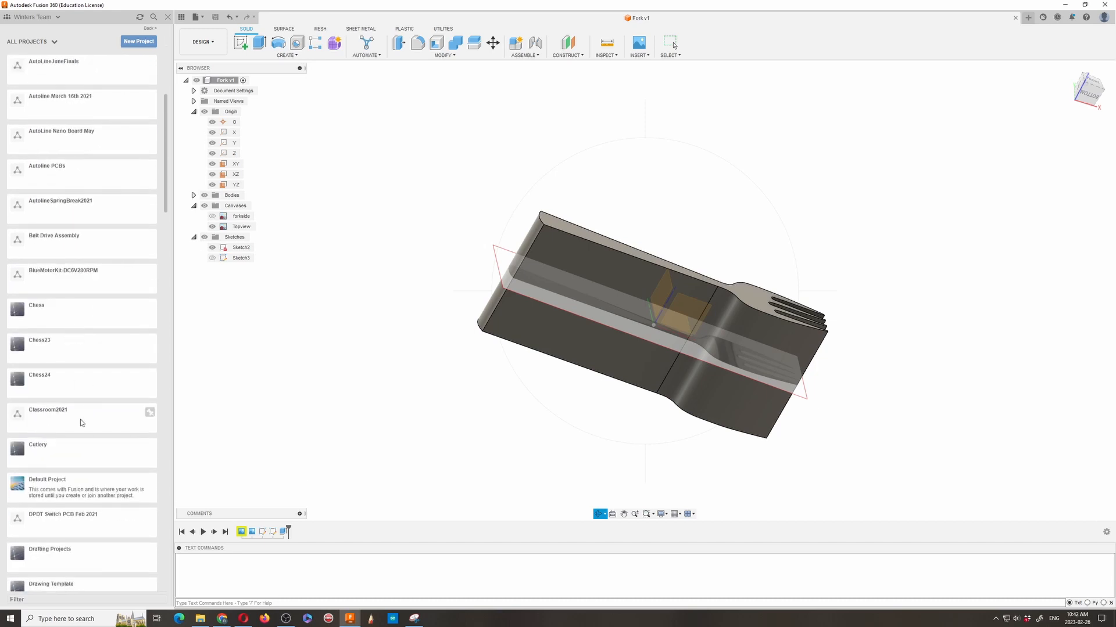
pyautogui.click(51, 446)
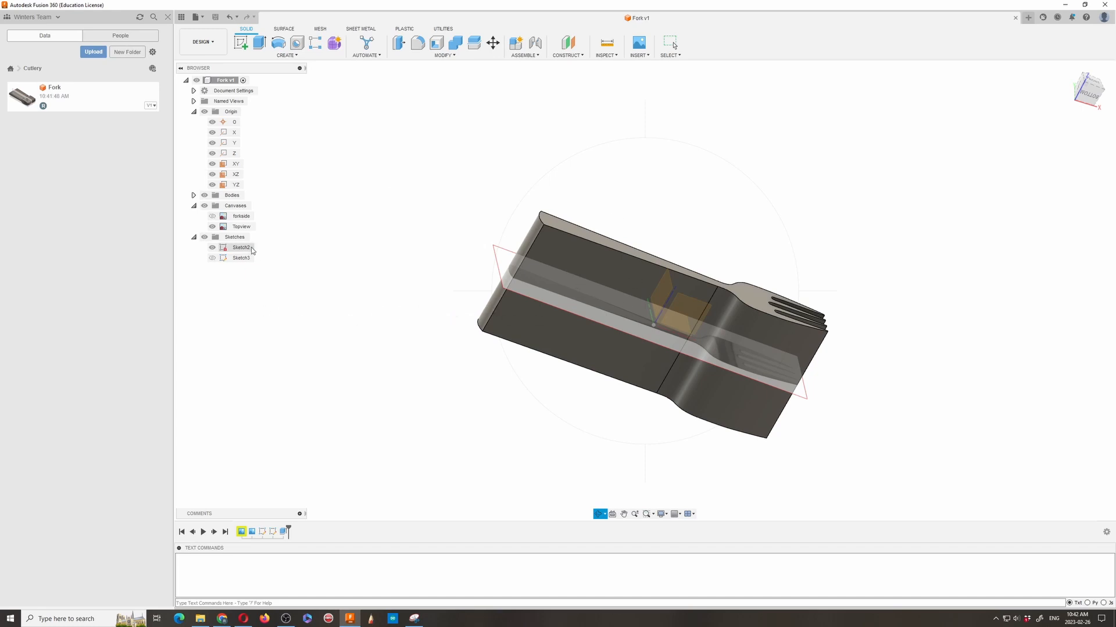
# Step: Hide Body1 and the Topview canvas, and show the forkside canvas
pyautogui.click(194, 196)
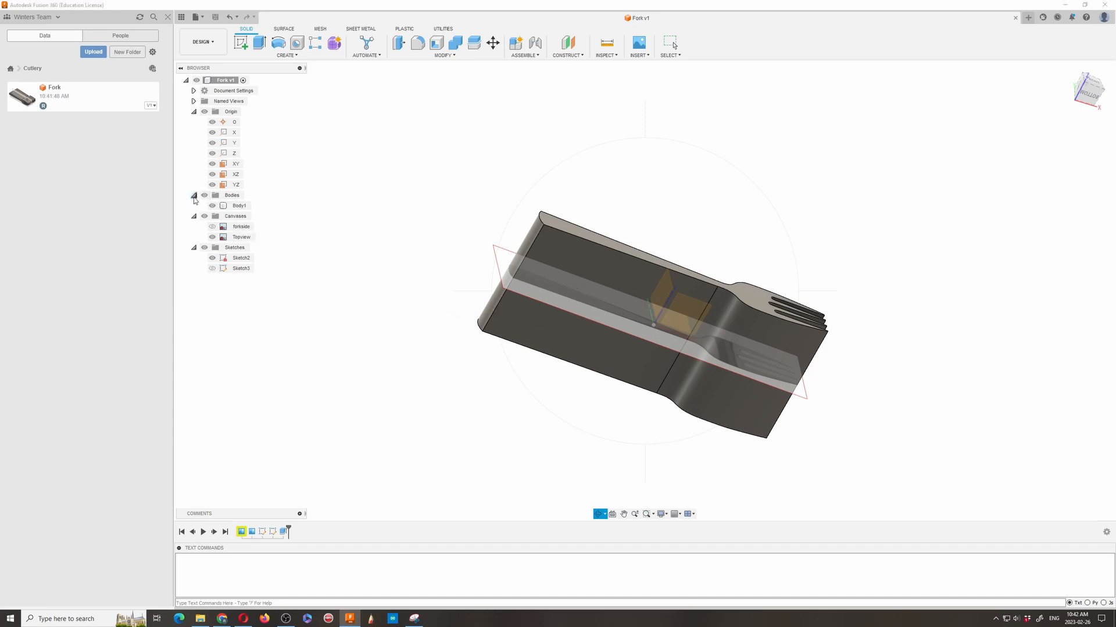
pyautogui.click(212, 206)
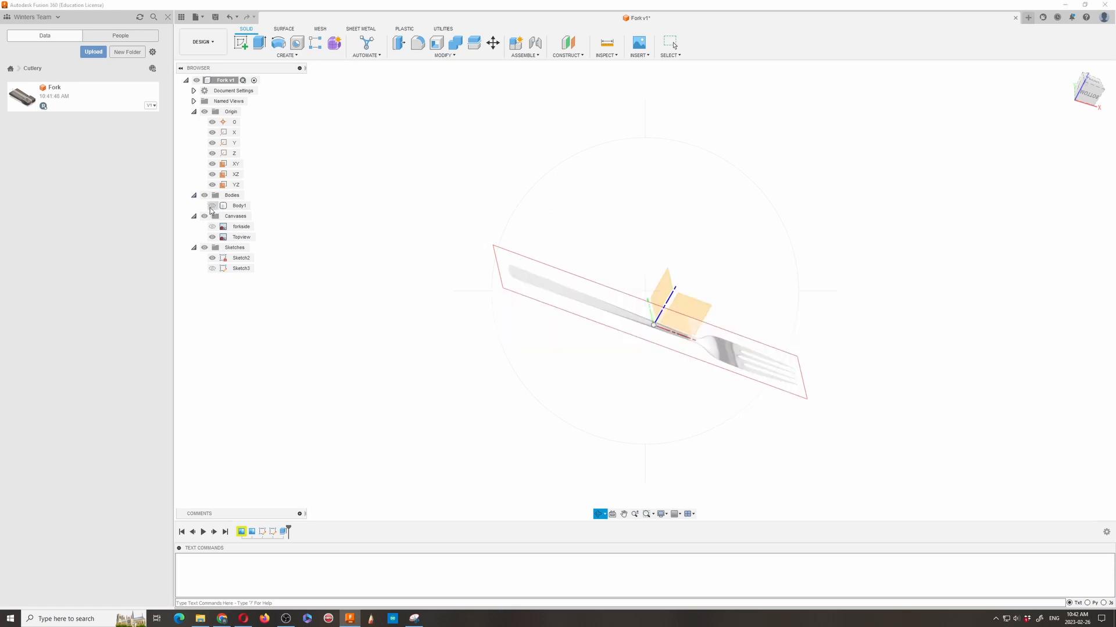
pyautogui.click(213, 237)
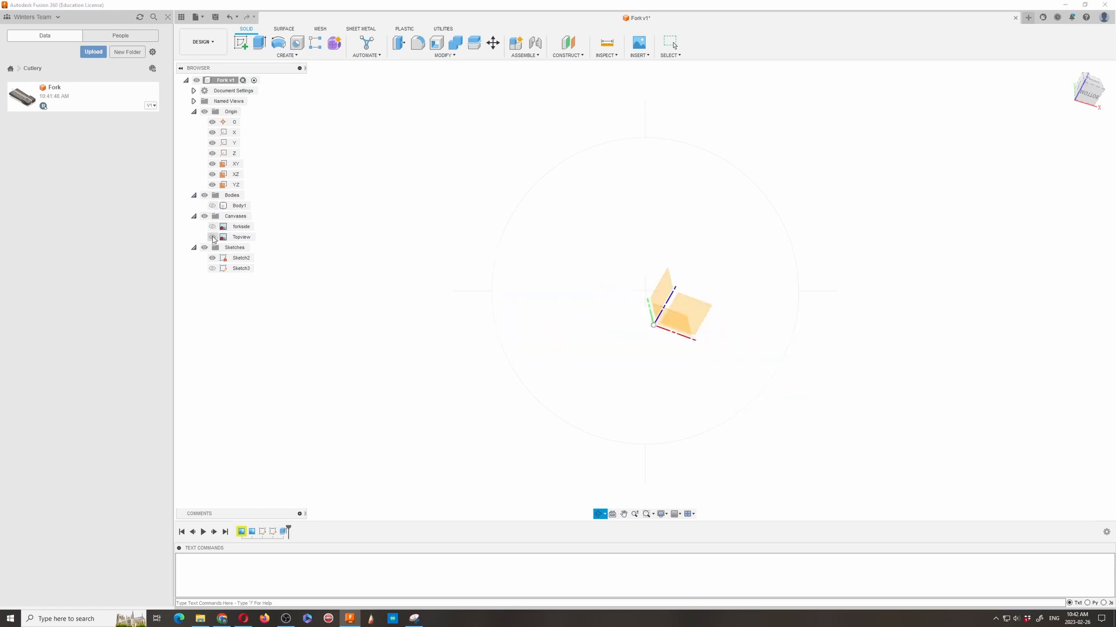
pyautogui.click(212, 228)
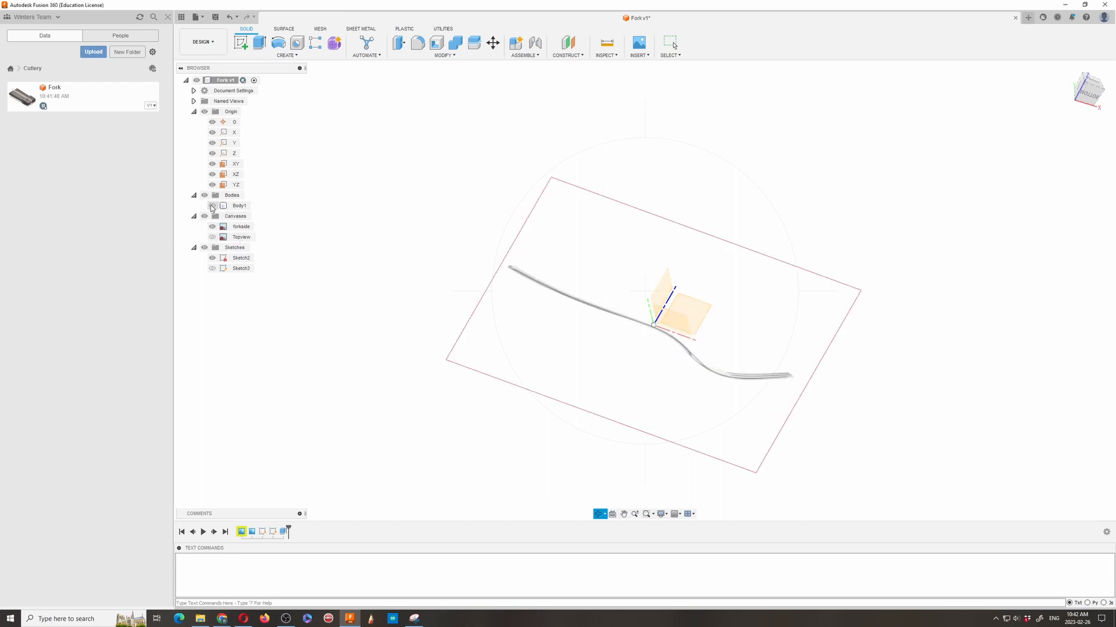
# Step: Show Body1 temporarily to compare it with the fork's side canvas, and hide it again
pyautogui.click(212, 206)
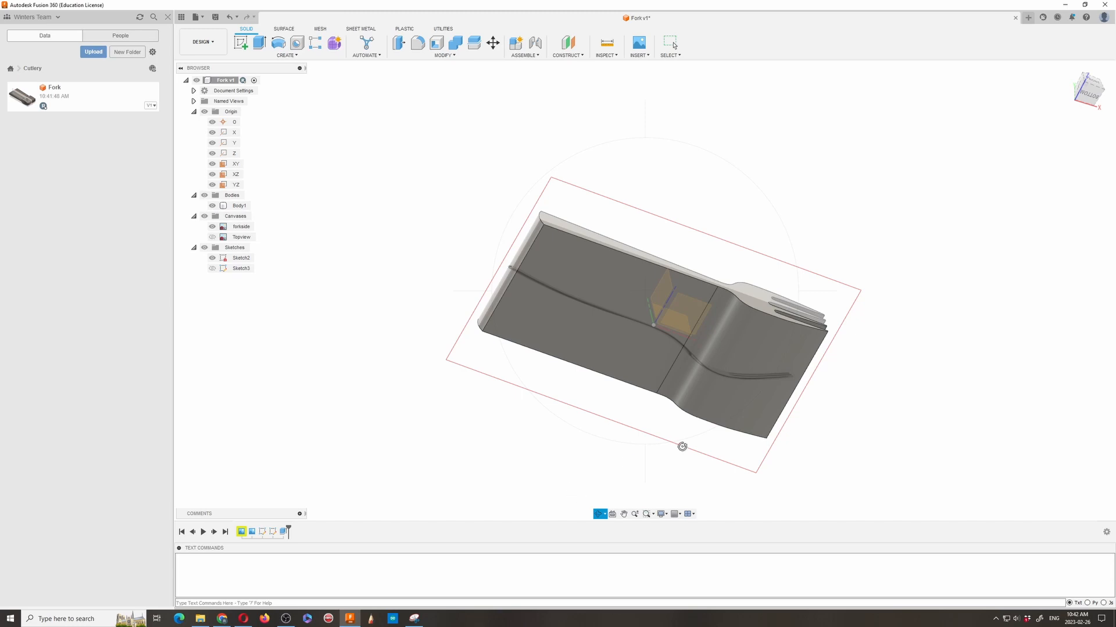
pyautogui.click(601, 519)
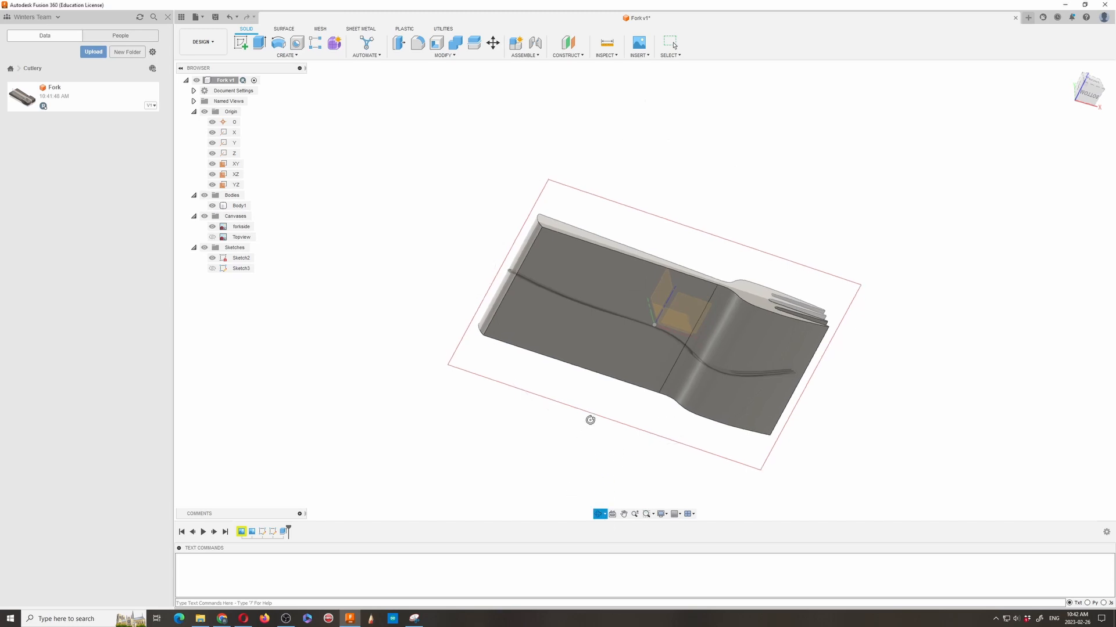
pyautogui.moveTo(590, 419); pyautogui.dragTo(567, 329)
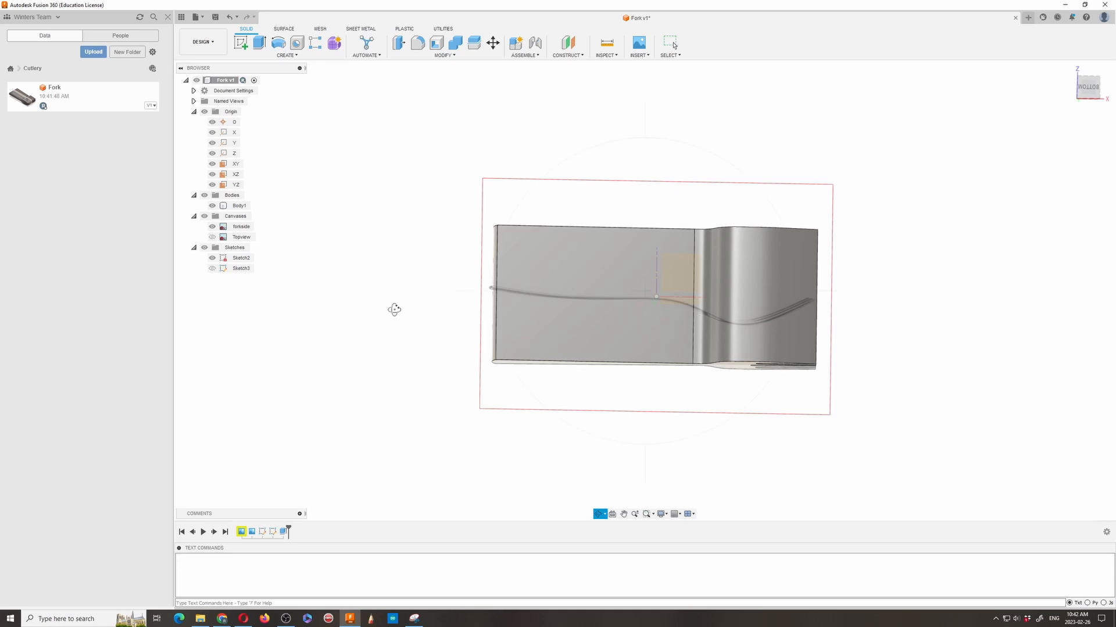
pyautogui.click(212, 206)
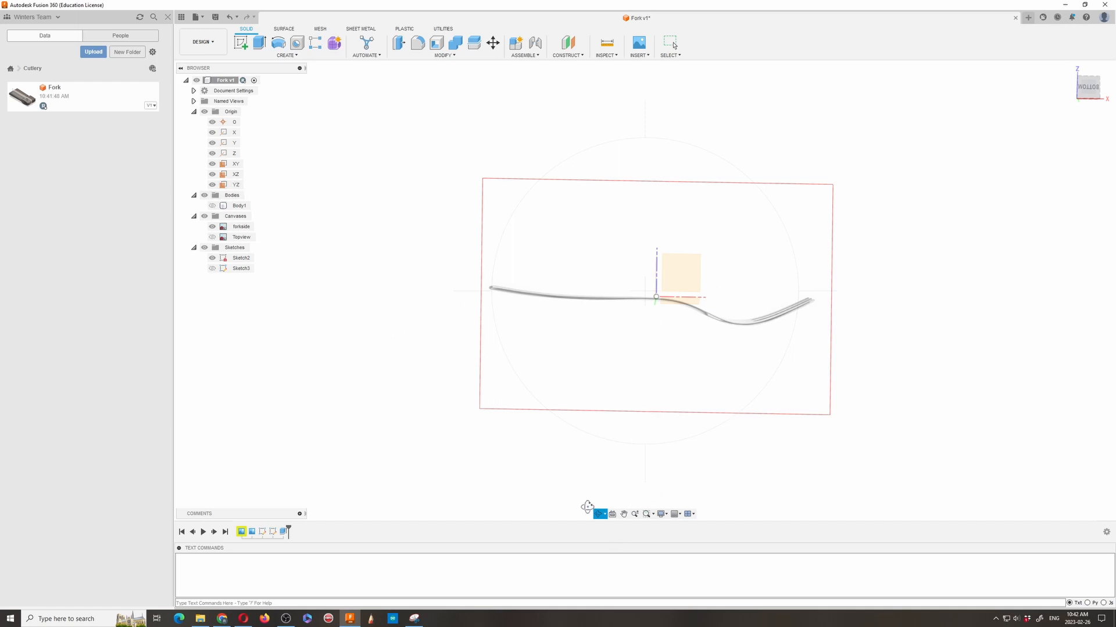
# Step: Orient the view face-on to the forkside canvas and start a new sketch on the XZ origin plane
pyautogui.moveTo(670, 344); pyautogui.dragTo(635, 374)
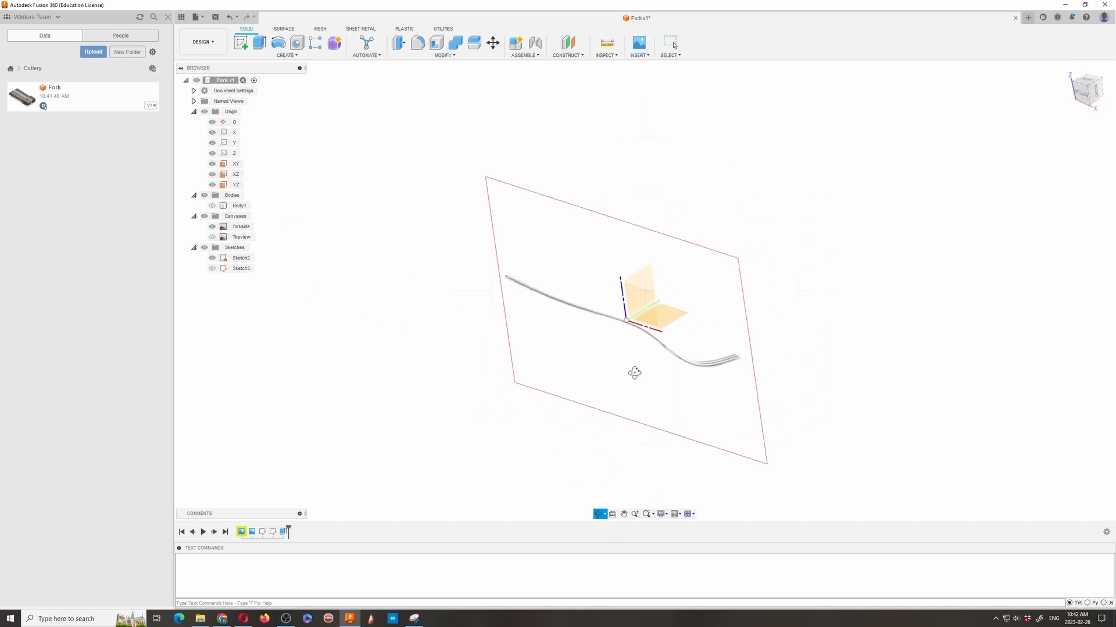
pyautogui.press('Escape')
pyautogui.click(638, 304)
pyautogui.click(1097, 93)
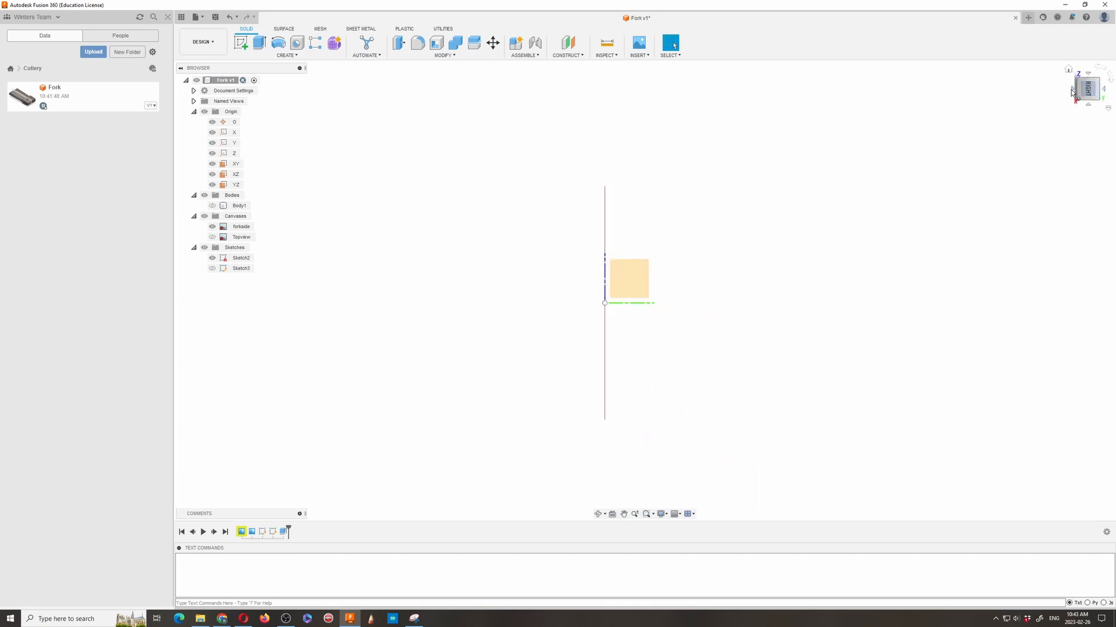
pyautogui.click(1072, 90)
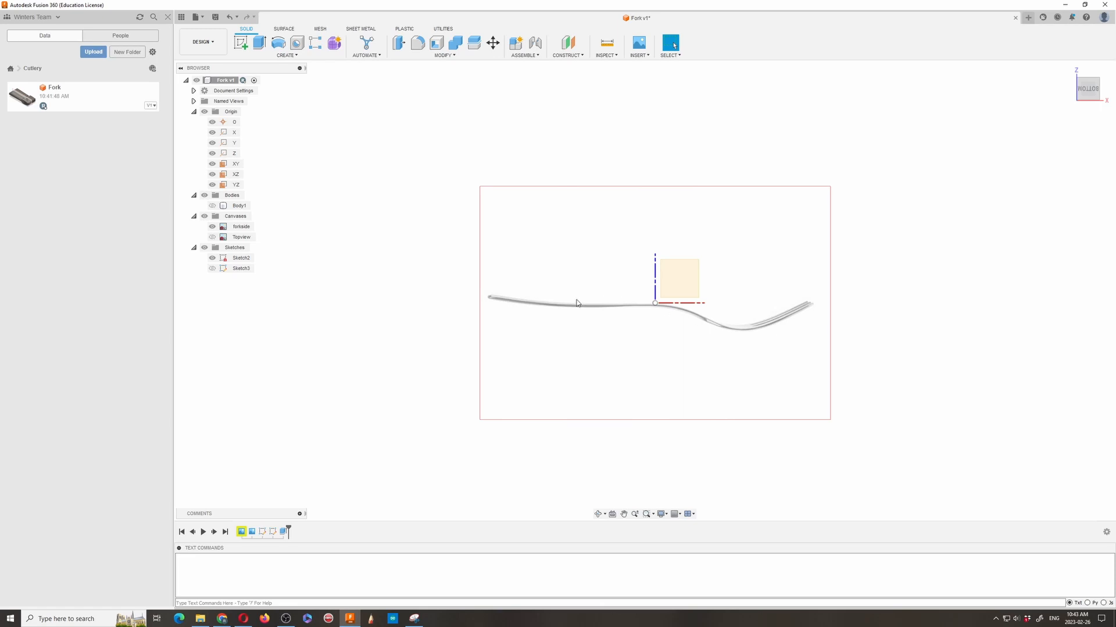
pyautogui.click(672, 281)
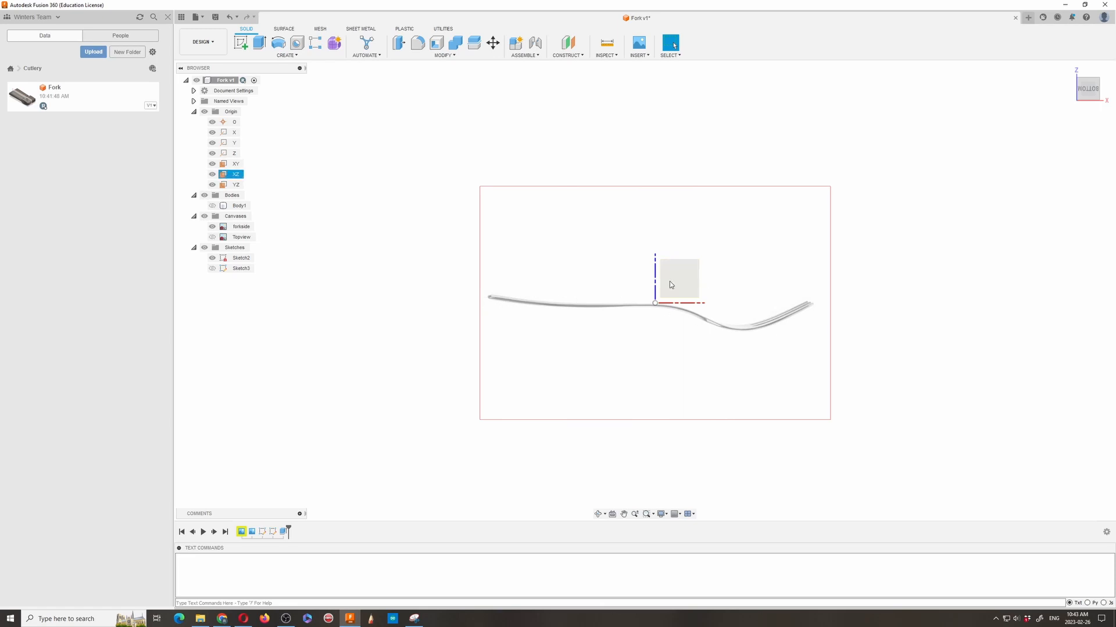
pyautogui.click(242, 48)
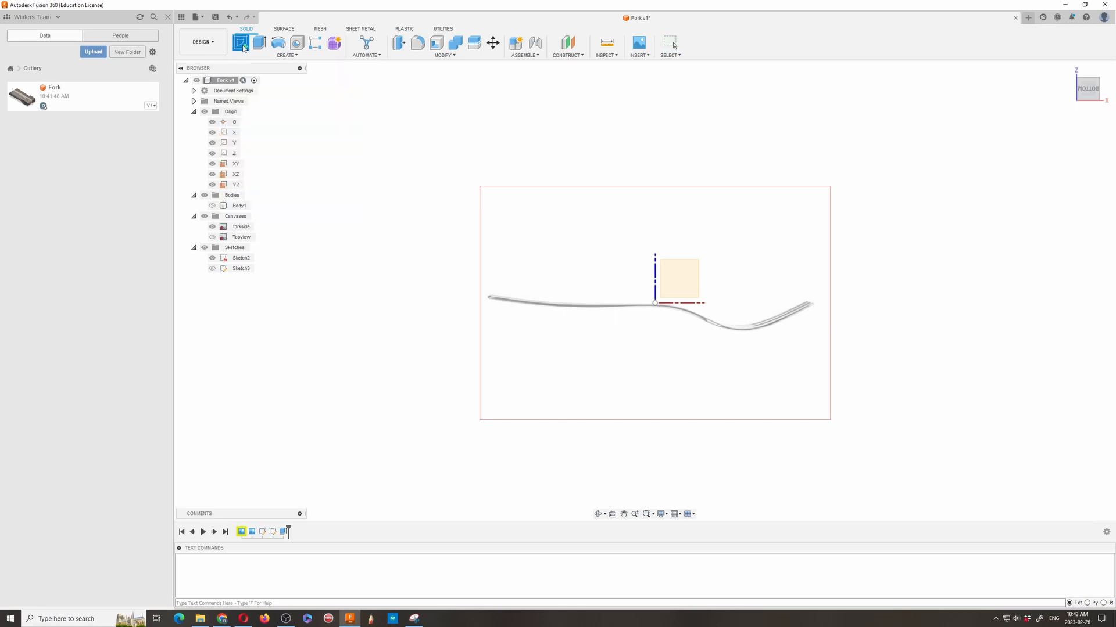
pyautogui.click(234, 175)
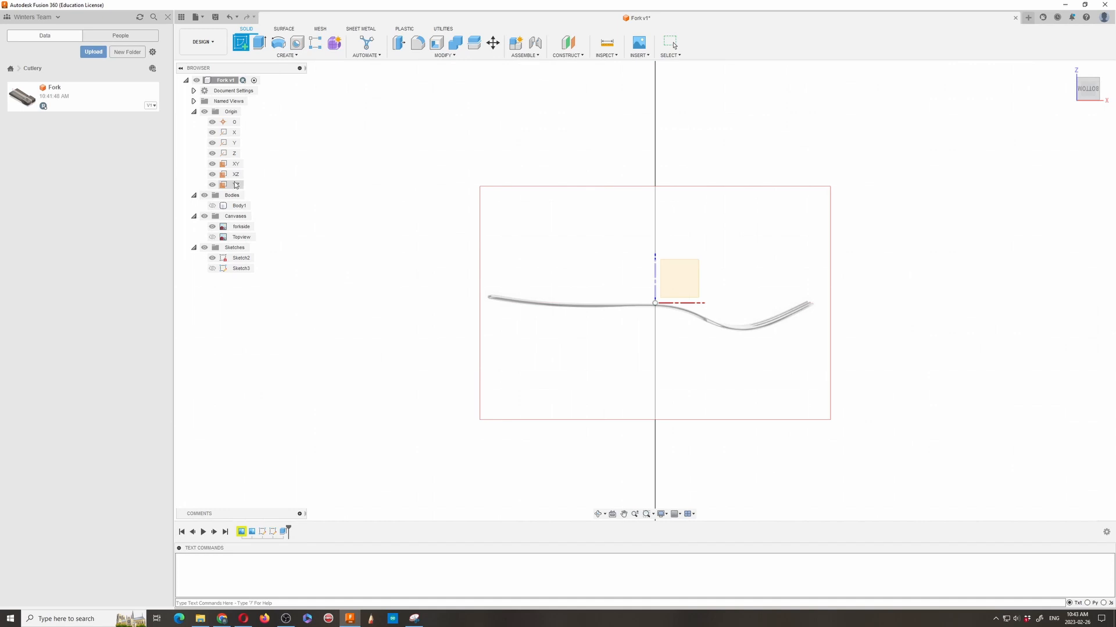
pyautogui.click(236, 175)
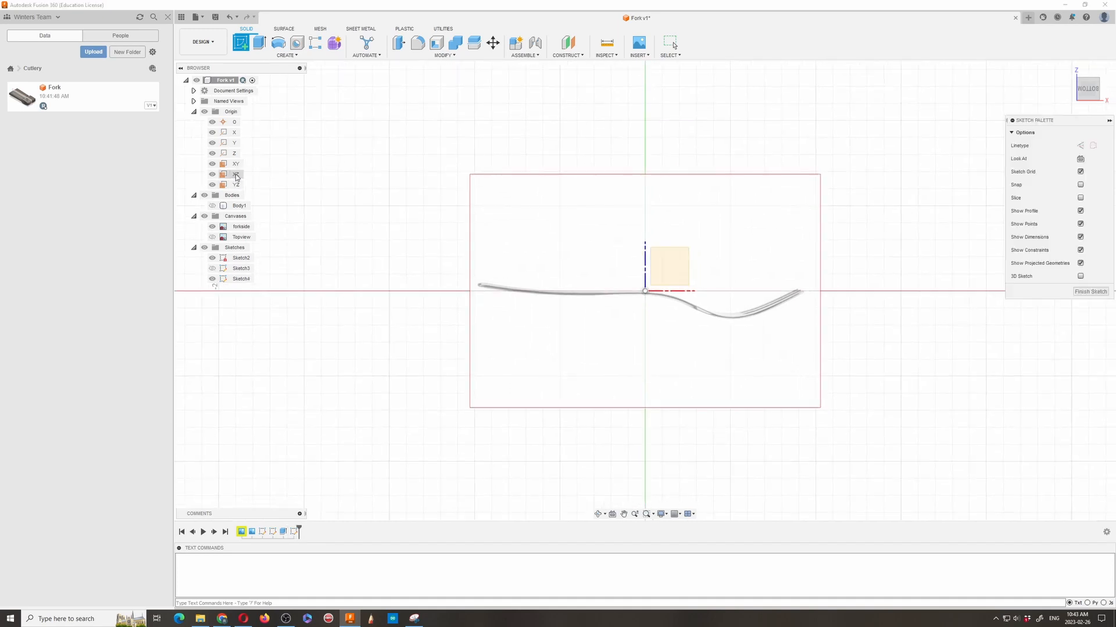
# Step: Begin a control point spline at the fork handle's end, placing six points along the upper edge of the side profile
pyautogui.scroll(5, 683, 370)
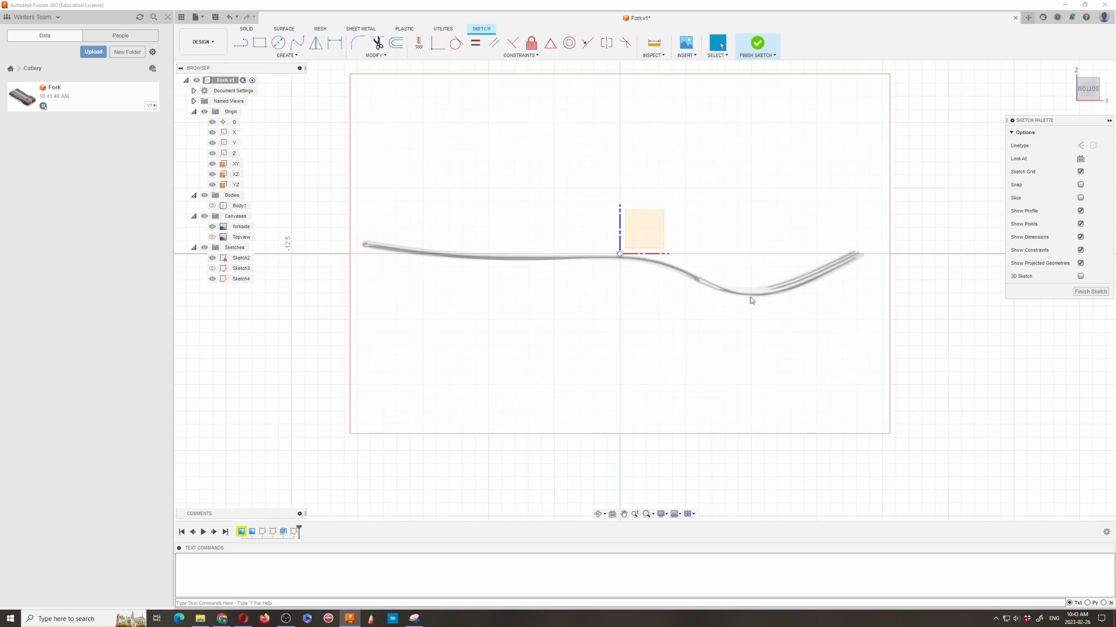
pyautogui.click(293, 56)
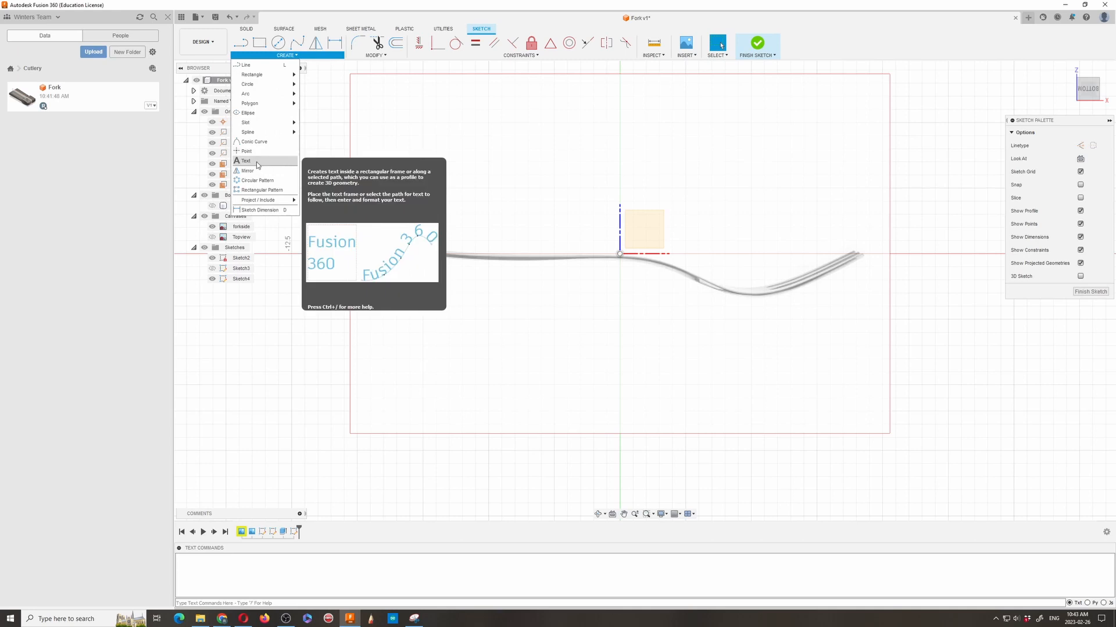
pyautogui.moveTo(261, 132)
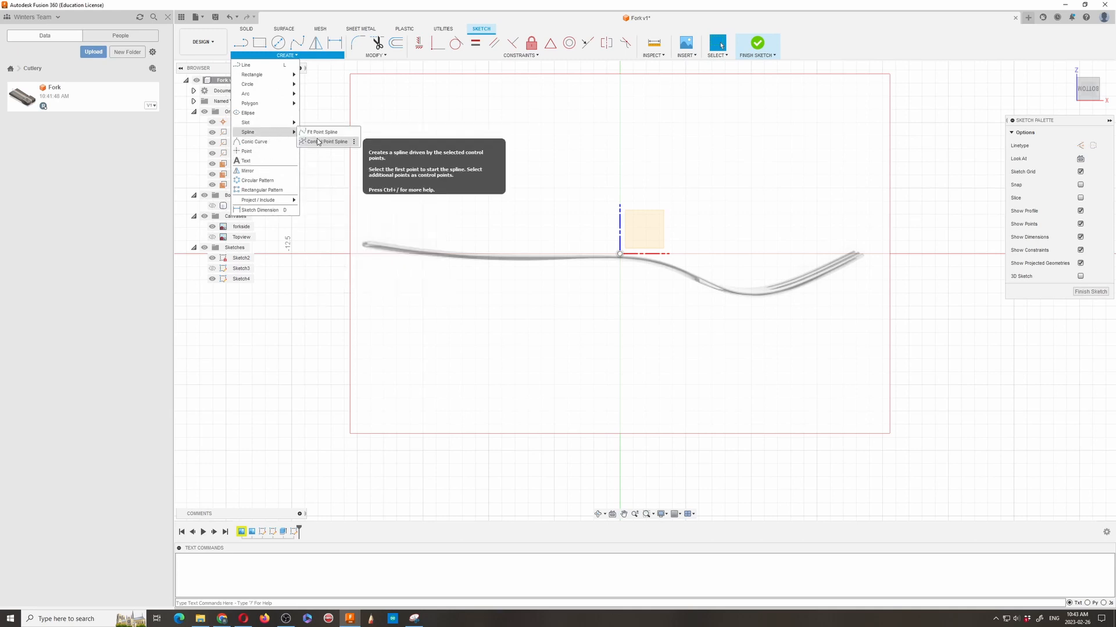
pyautogui.click(324, 142)
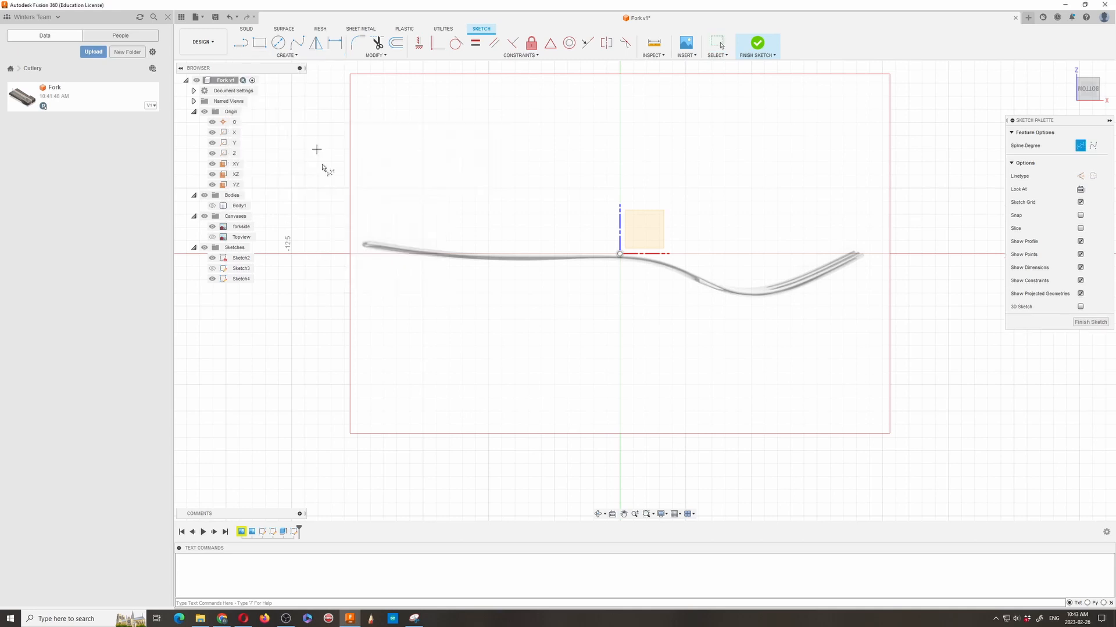
pyautogui.click(368, 242)
pyautogui.scroll(-2, 531, 294)
pyautogui.scroll(-2, 623, 319)
pyautogui.scroll(5, 498, 282)
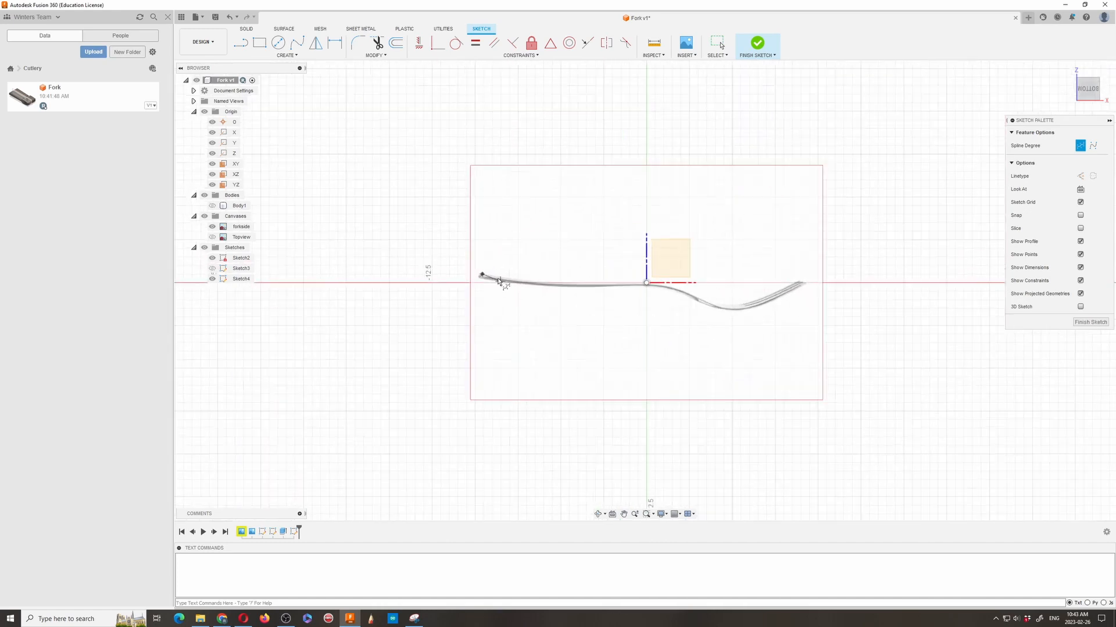
pyautogui.scroll(1, 499, 281)
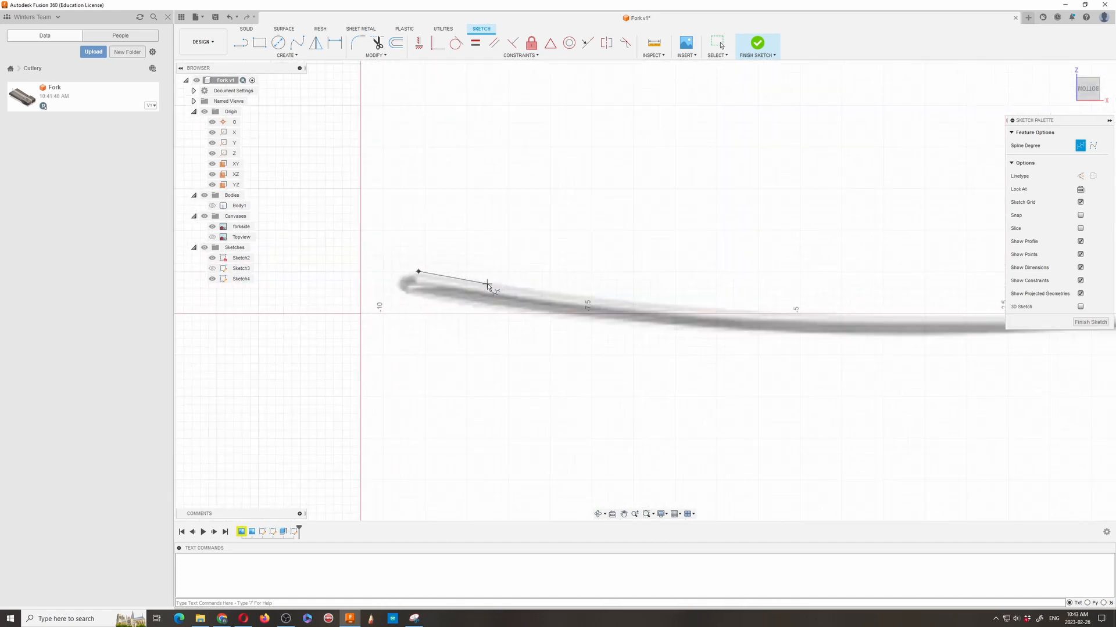
pyautogui.click(490, 284)
pyautogui.click(534, 290)
pyautogui.click(580, 298)
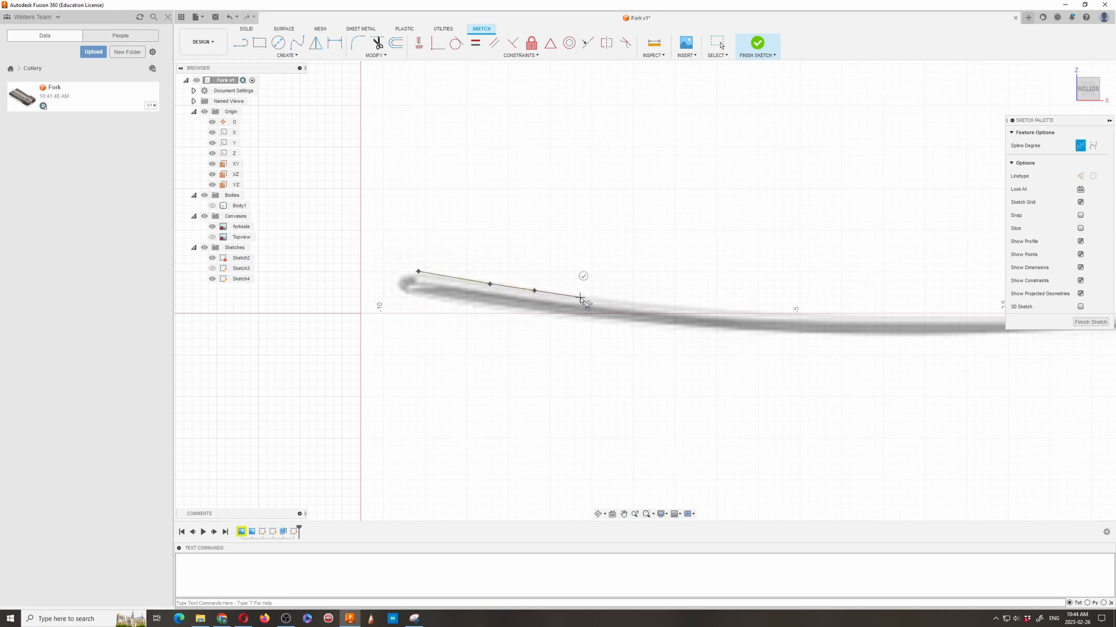
pyautogui.click(630, 302)
pyautogui.click(682, 308)
# Step: Continue the spline along the handle's upper edge with four more control points, ending just before the origin
pyautogui.scroll(-3, 450, 344)
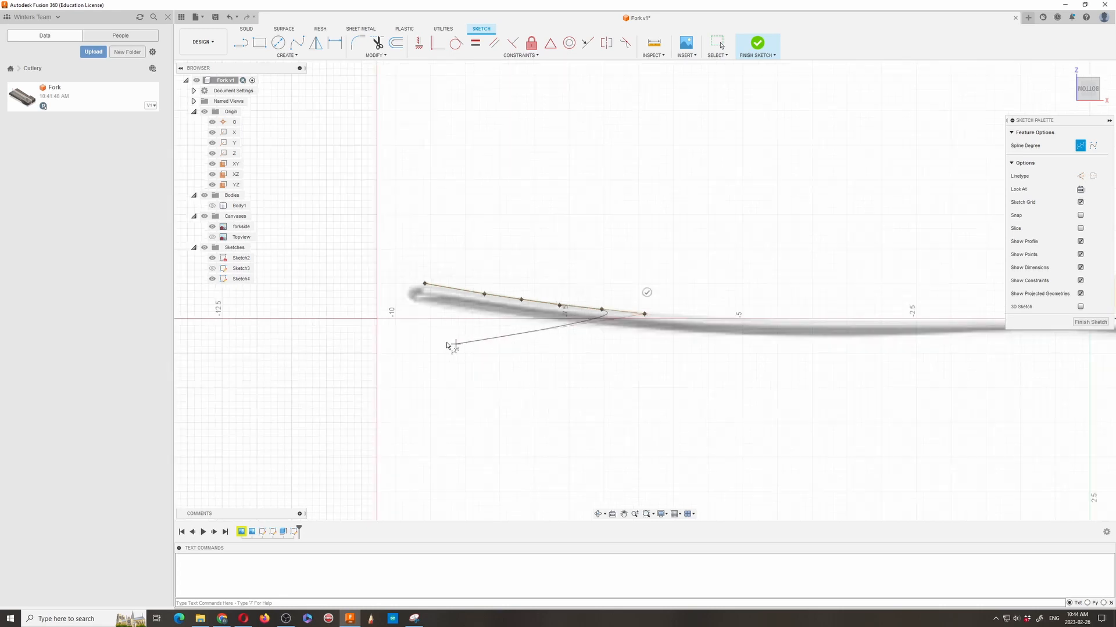
pyautogui.click(667, 323)
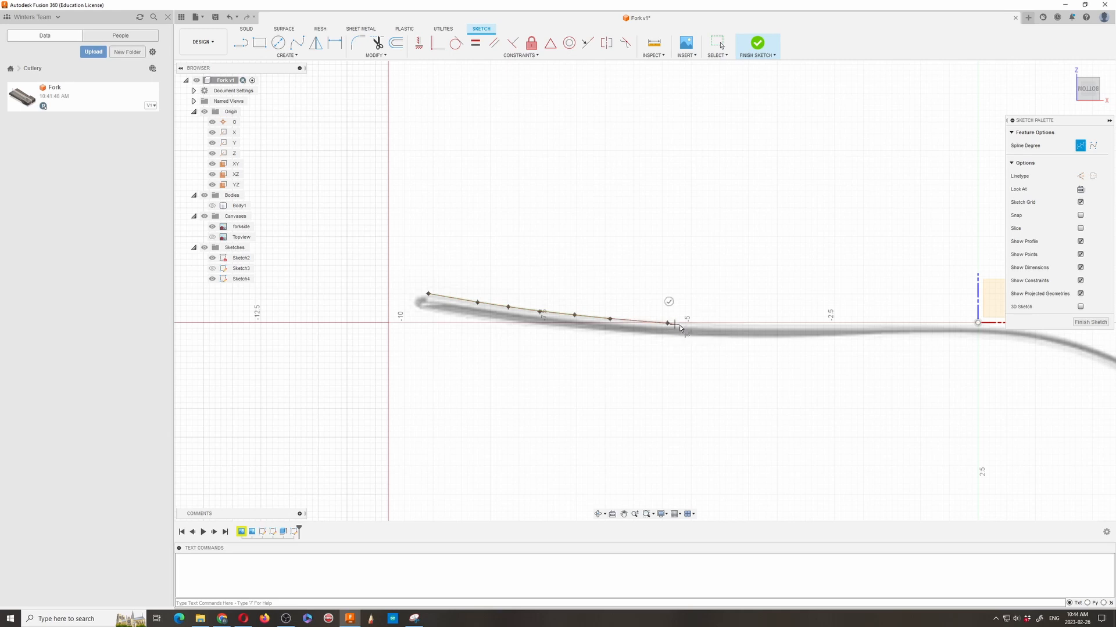
pyautogui.click(748, 323)
pyautogui.scroll(-3, 626, 355)
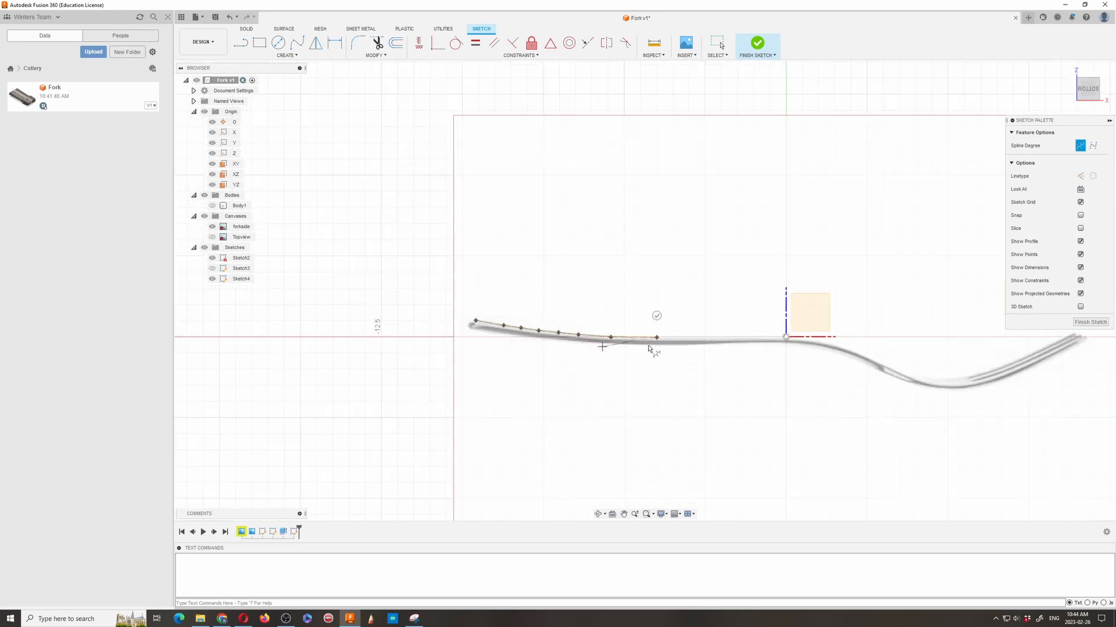
pyautogui.click(723, 338)
pyautogui.click(769, 338)
# Step: Continue the control point spline past the origin with seven points along the upper edge of the fork's neck as it curves downward
pyautogui.scroll(-3, 571, 377)
pyautogui.scroll(2, 733, 325)
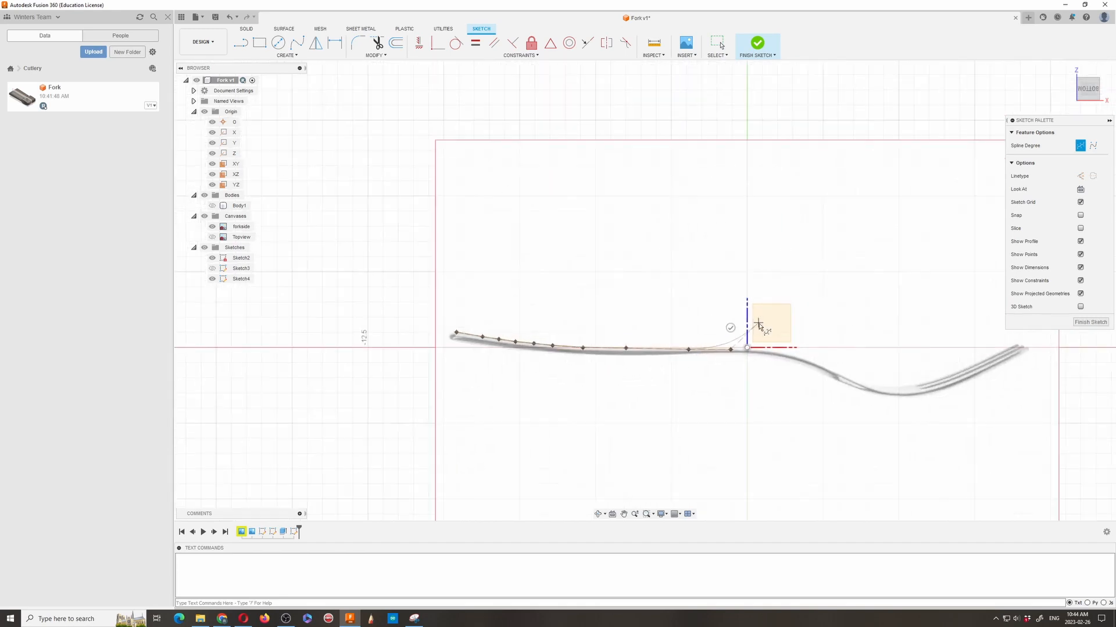
pyautogui.scroll(3, 737, 370)
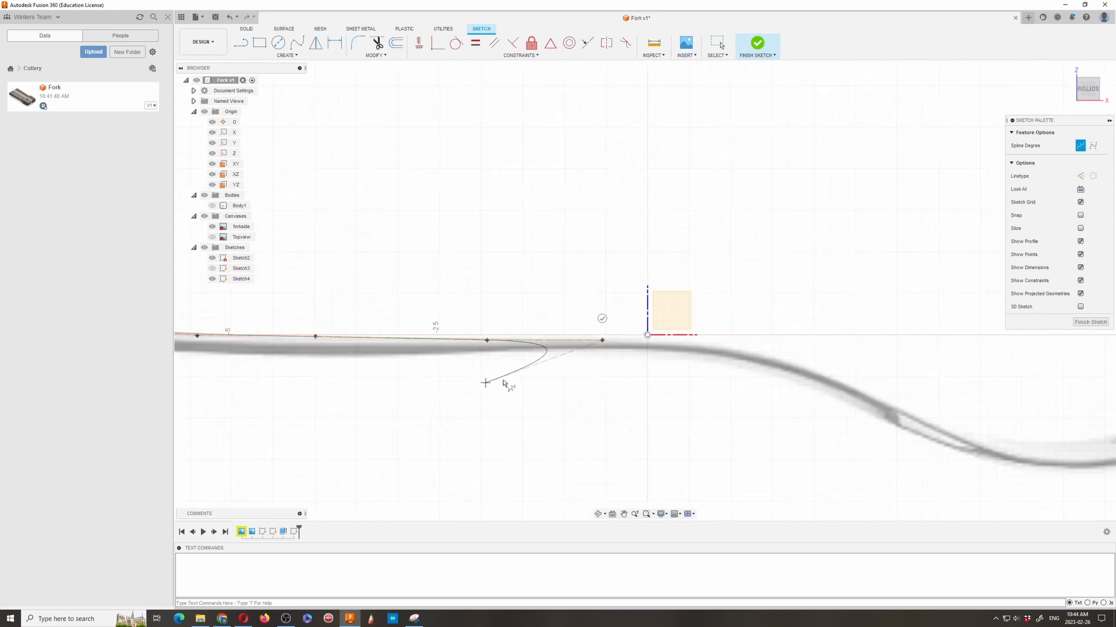
pyautogui.click(669, 343)
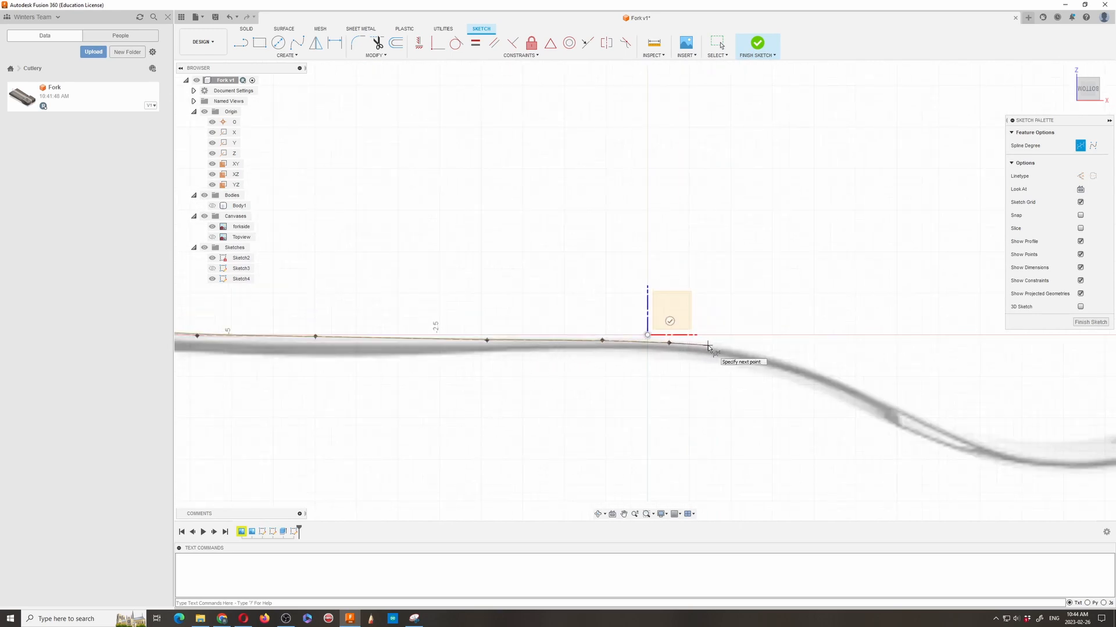
pyautogui.click(708, 345)
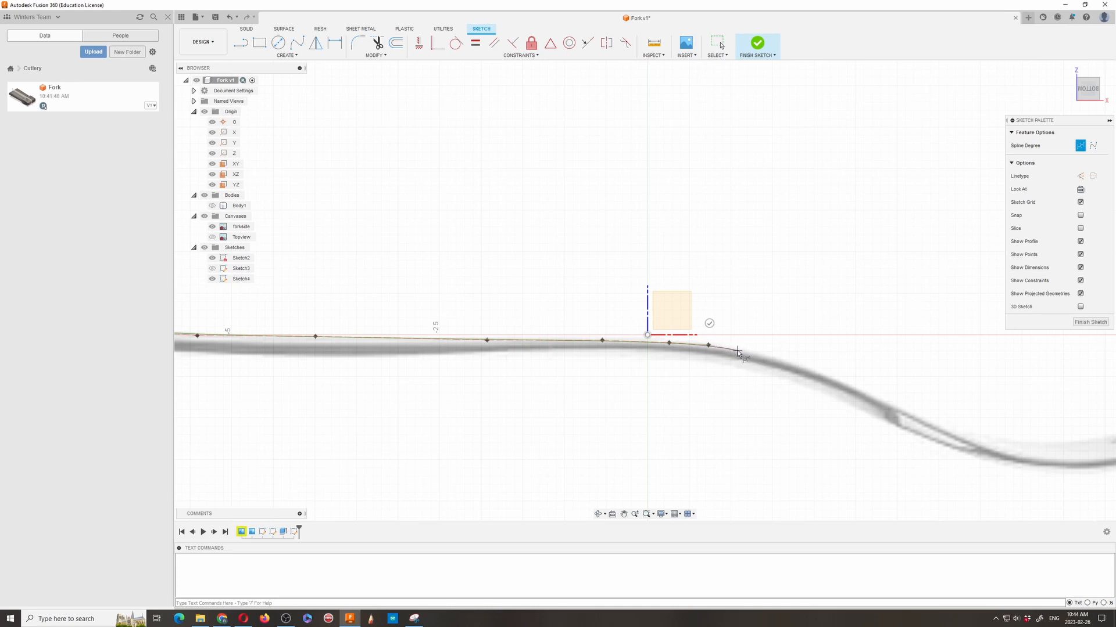
pyautogui.click(737, 351)
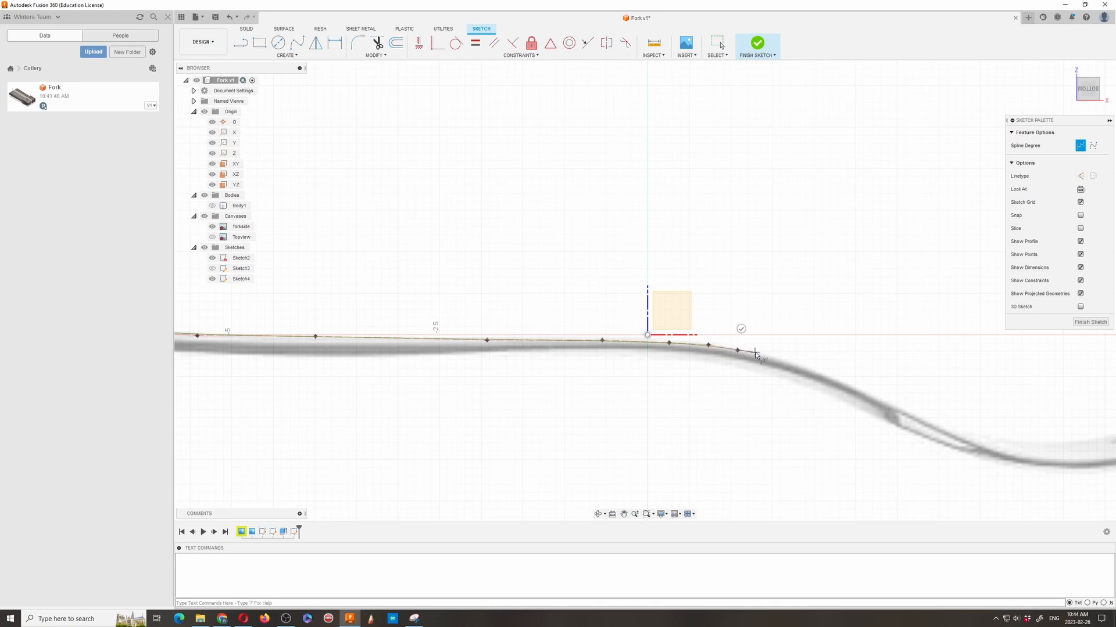
pyautogui.click(788, 363)
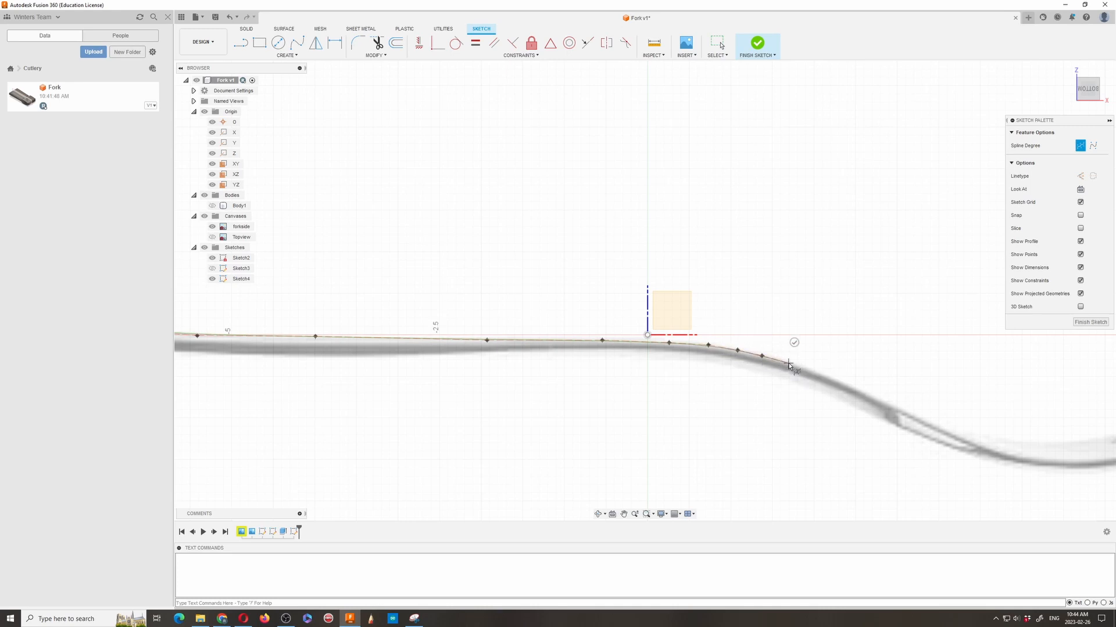
pyautogui.click(821, 375)
pyautogui.click(848, 387)
# Step: Extend the spline down the neck's slope with two more widely spaced control points, ending just before the fork's lowest curve
pyautogui.scroll(-3, 639, 433)
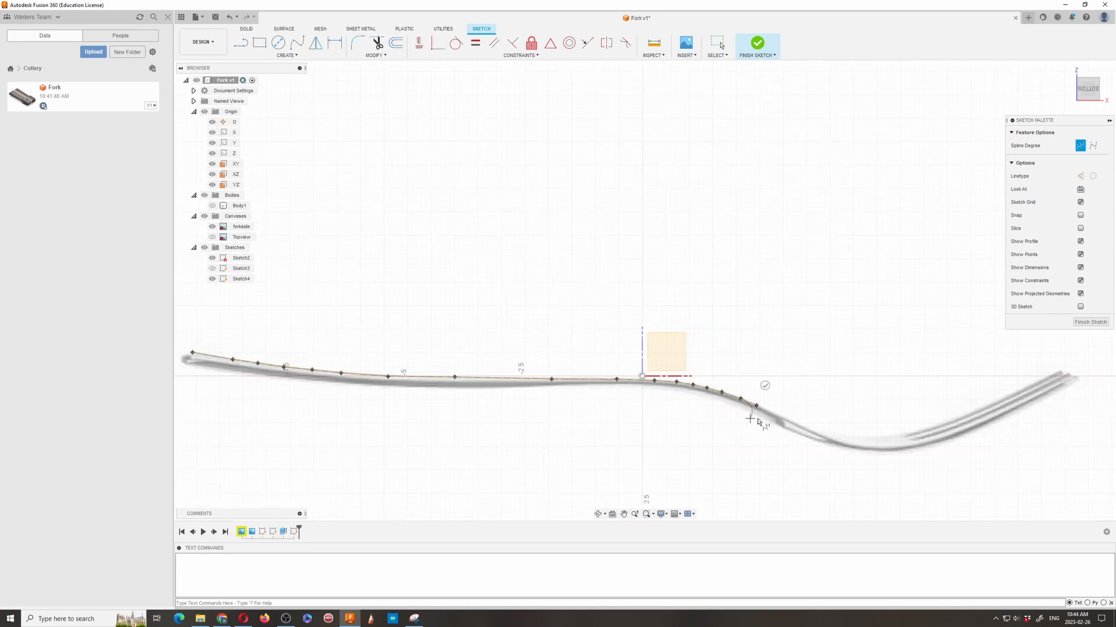
pyautogui.click(782, 418)
pyautogui.click(825, 435)
pyautogui.scroll(-3, 685, 433)
pyautogui.scroll(-2, 722, 431)
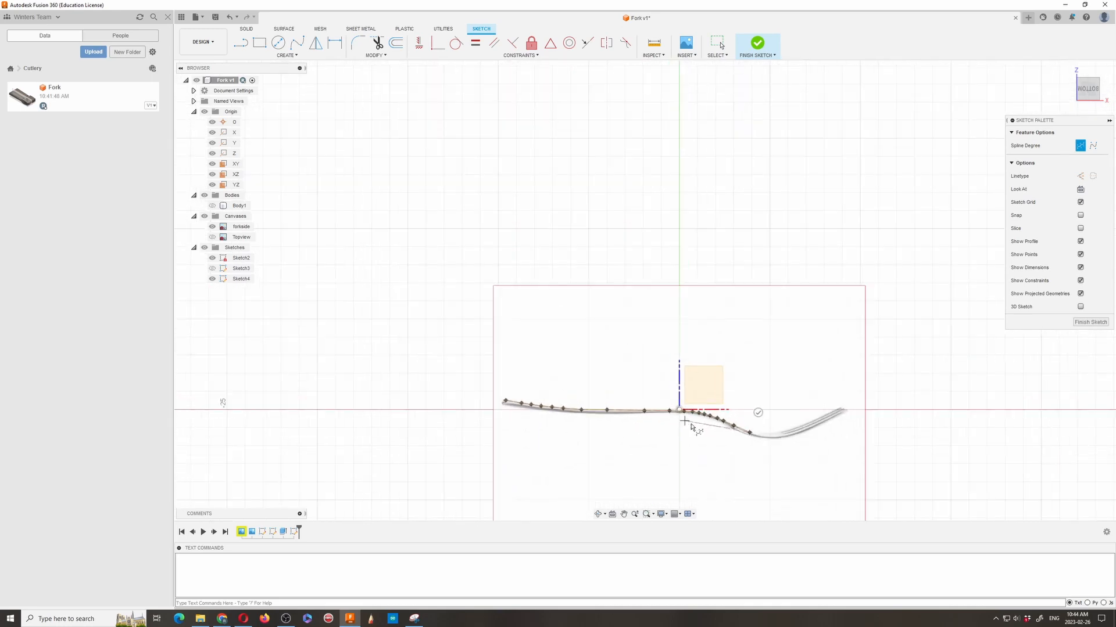
pyautogui.scroll(-2, 723, 430)
pyautogui.scroll(3, 733, 432)
pyautogui.click(734, 432)
# Step: Carry the spline through the low point of the fork head with five control points, ending at the start of the rising tines
pyautogui.scroll(3, 733, 433)
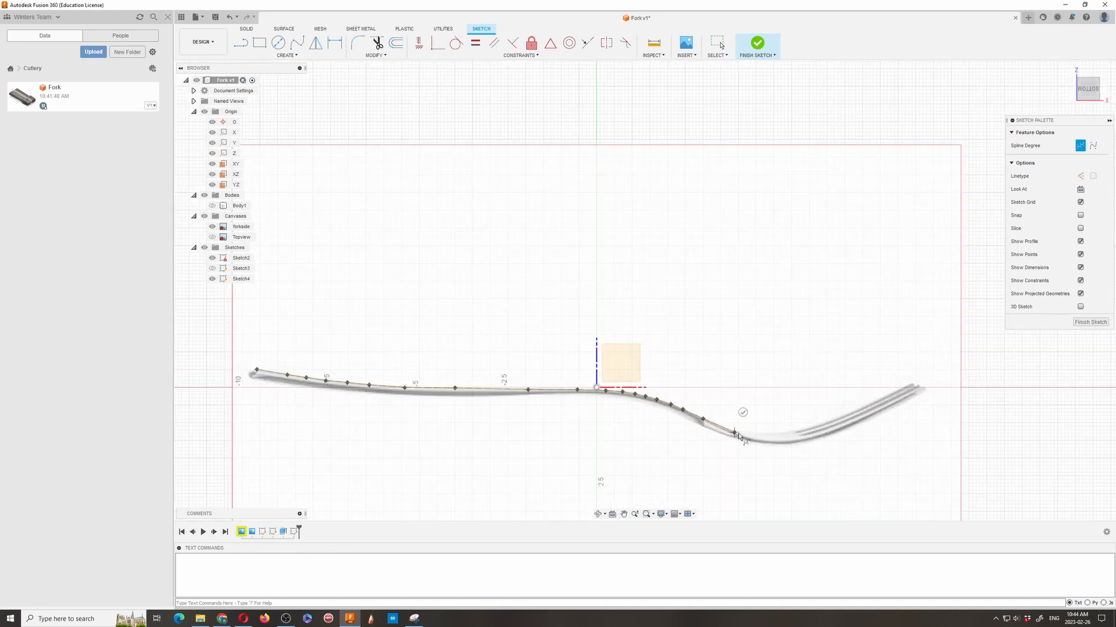
pyautogui.scroll(1, 765, 450)
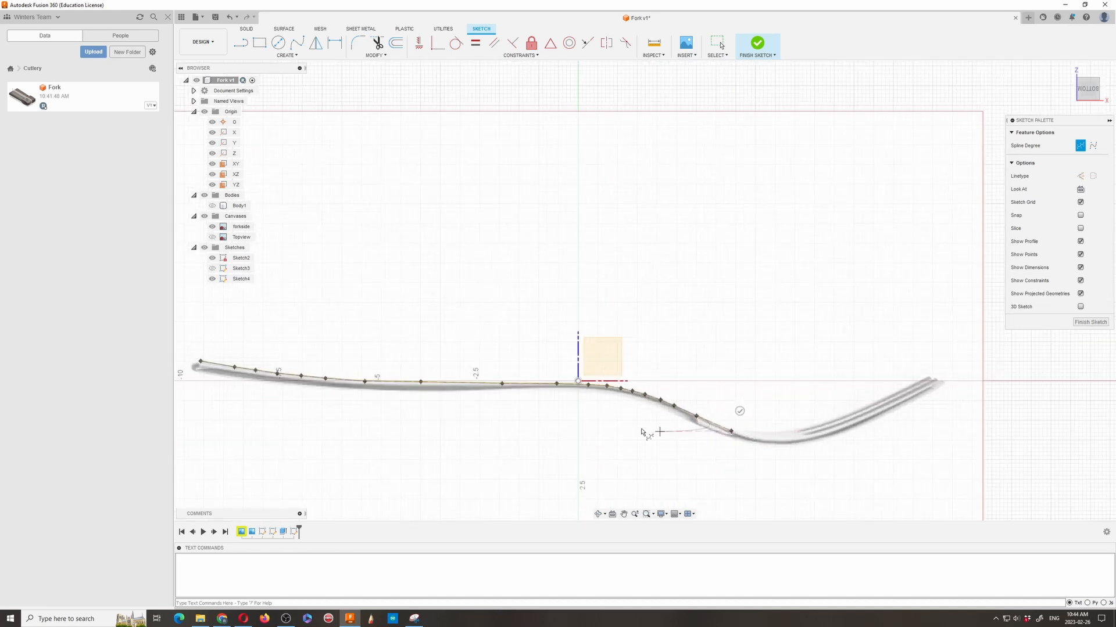
pyautogui.scroll(-2, 668, 438)
pyautogui.scroll(-1, 719, 447)
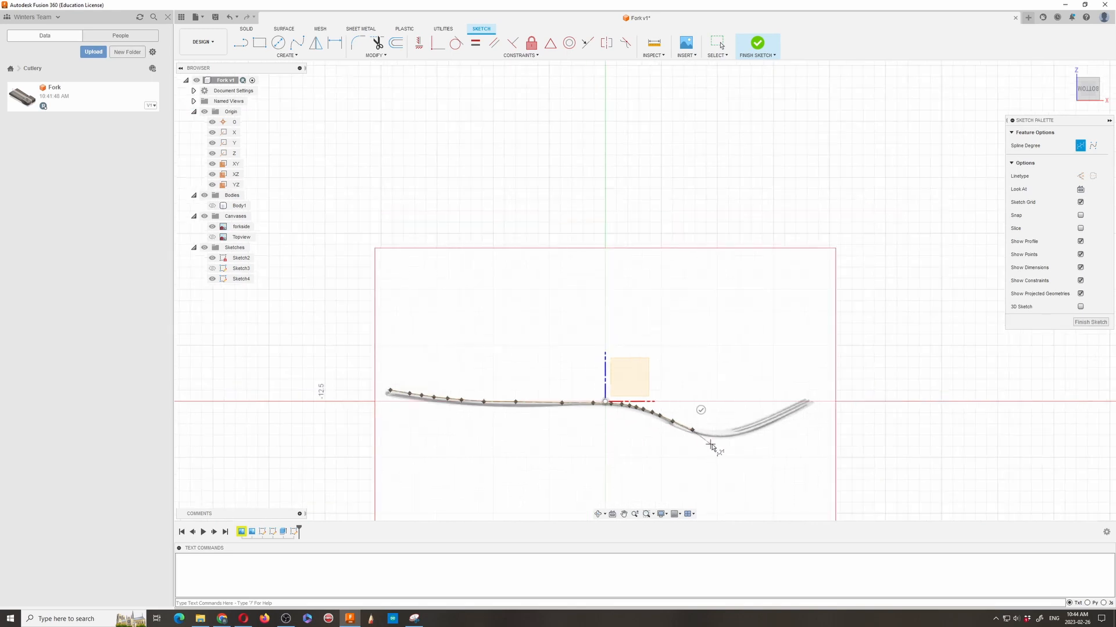
pyautogui.scroll(4, 700, 444)
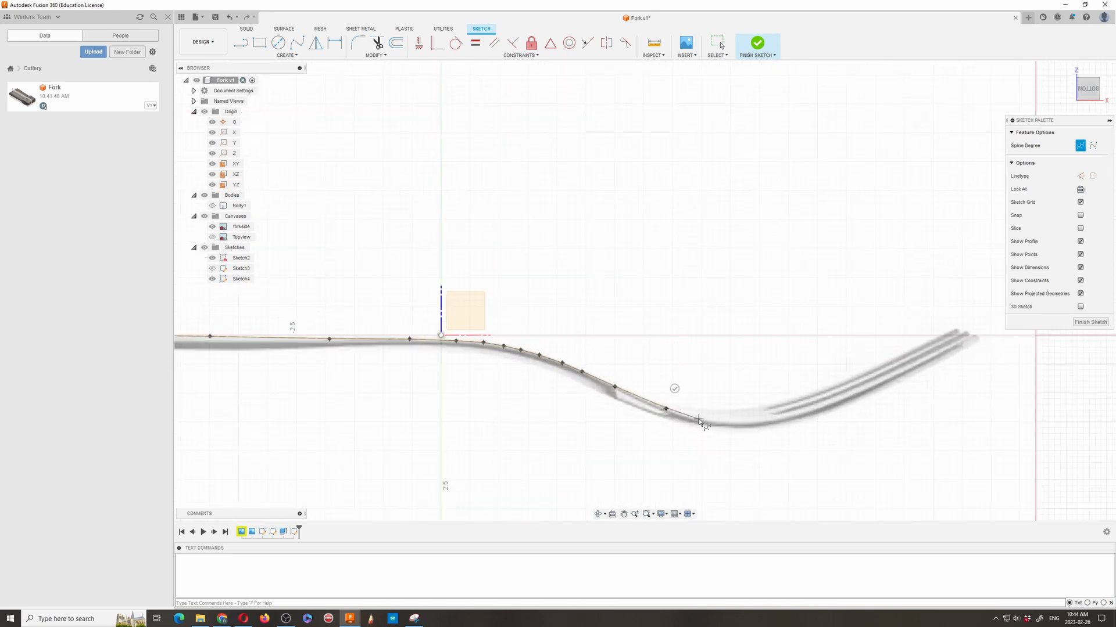
pyautogui.click(692, 420)
pyautogui.click(726, 422)
pyautogui.click(748, 423)
pyautogui.click(771, 418)
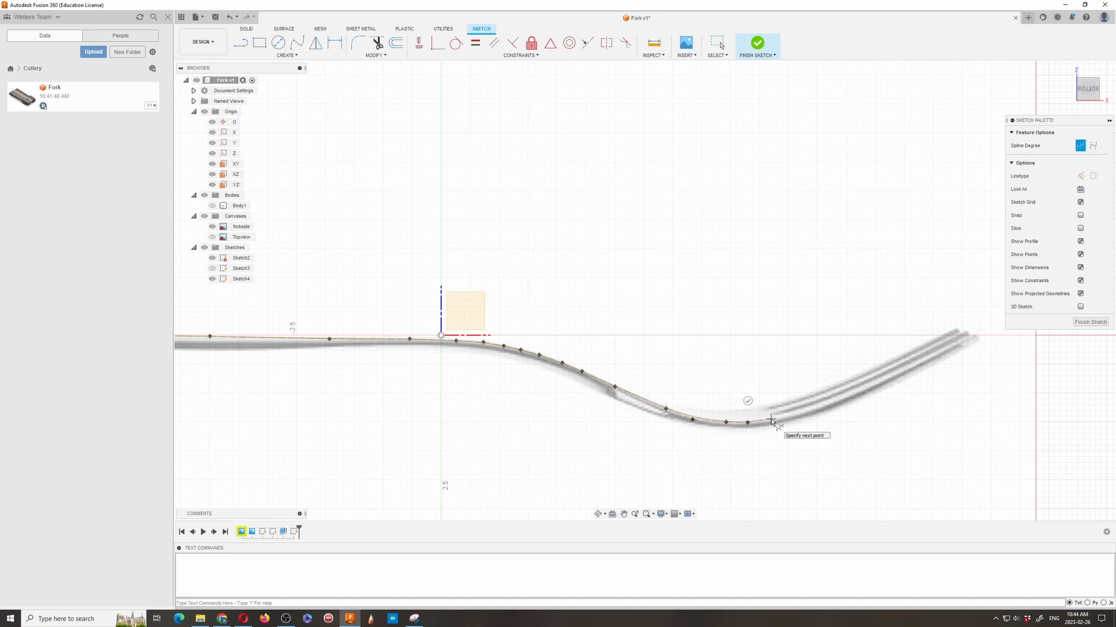
pyautogui.click(800, 412)
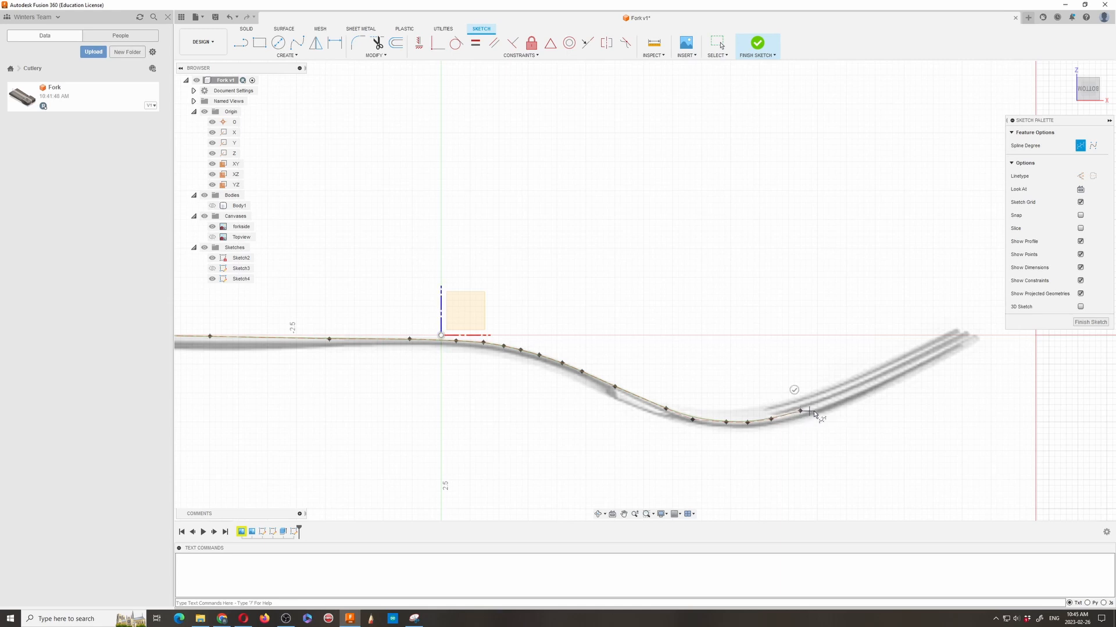
# Step: Trace the upper edge of the lowest tine with eight control points, ending near its tip at the horizontal axis
pyautogui.click(830, 399)
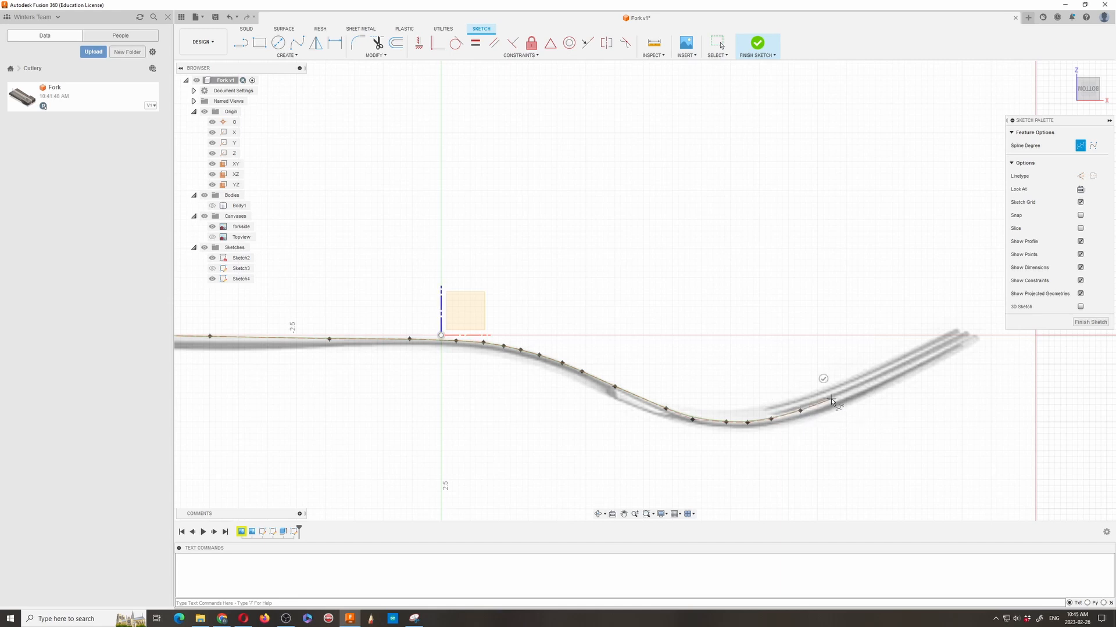
pyautogui.click(861, 387)
pyautogui.click(883, 379)
pyautogui.click(902, 368)
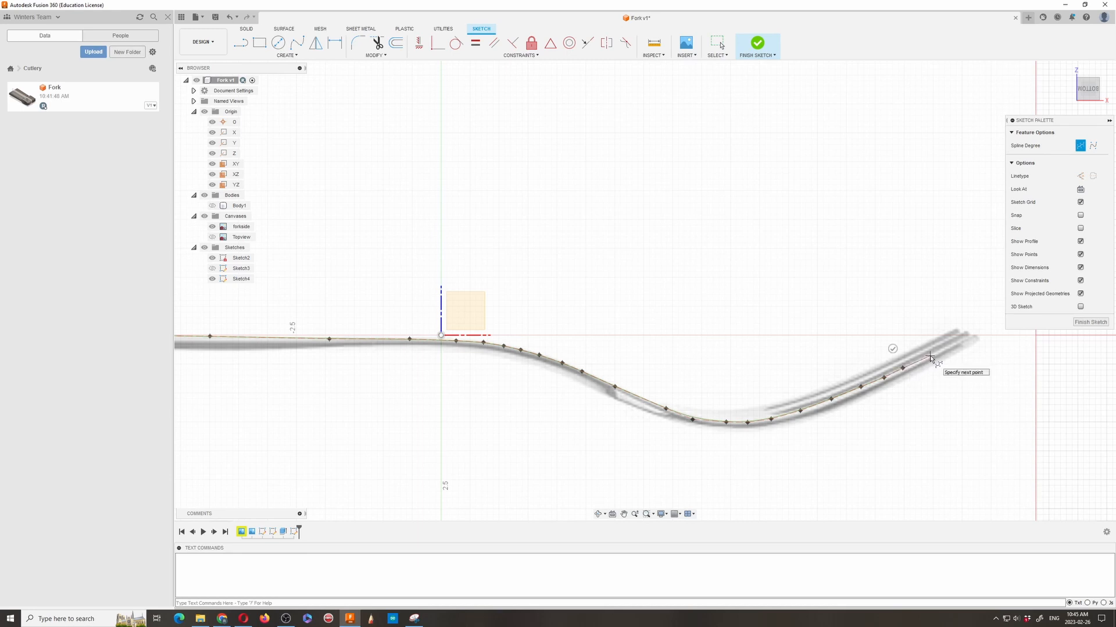
pyautogui.click(929, 357)
pyautogui.click(946, 348)
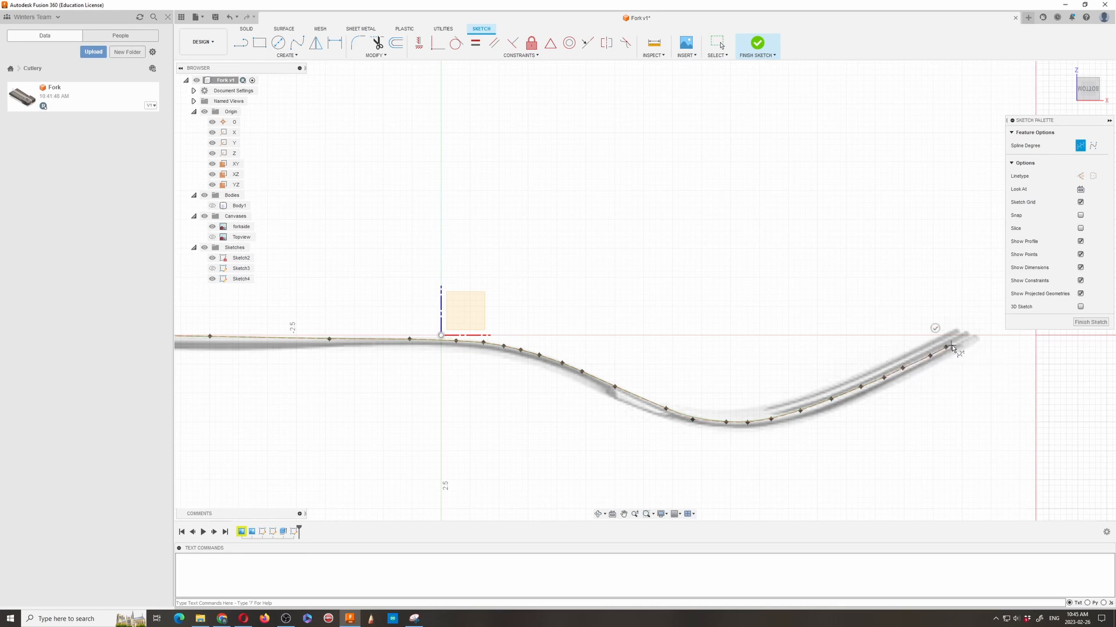
pyautogui.click(963, 340)
pyautogui.click(973, 336)
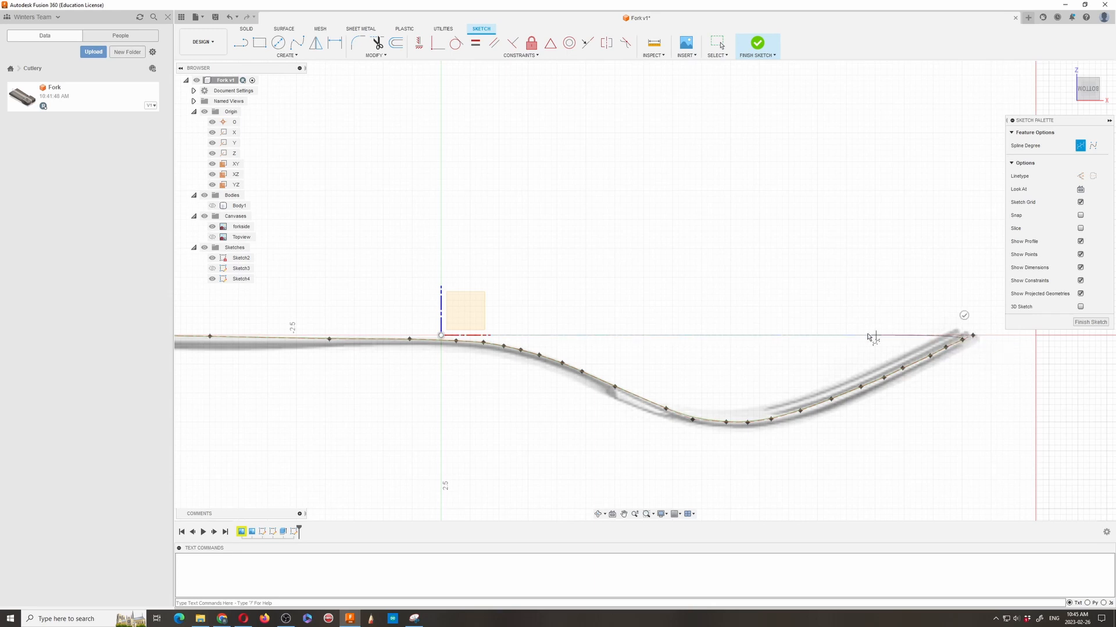
# Step: Wrap the spline around the rounded tip of the lowest tine with eight closely spaced control points, ending on its underside
pyautogui.scroll(-6, 715, 288)
pyautogui.scroll(-2, 665, 296)
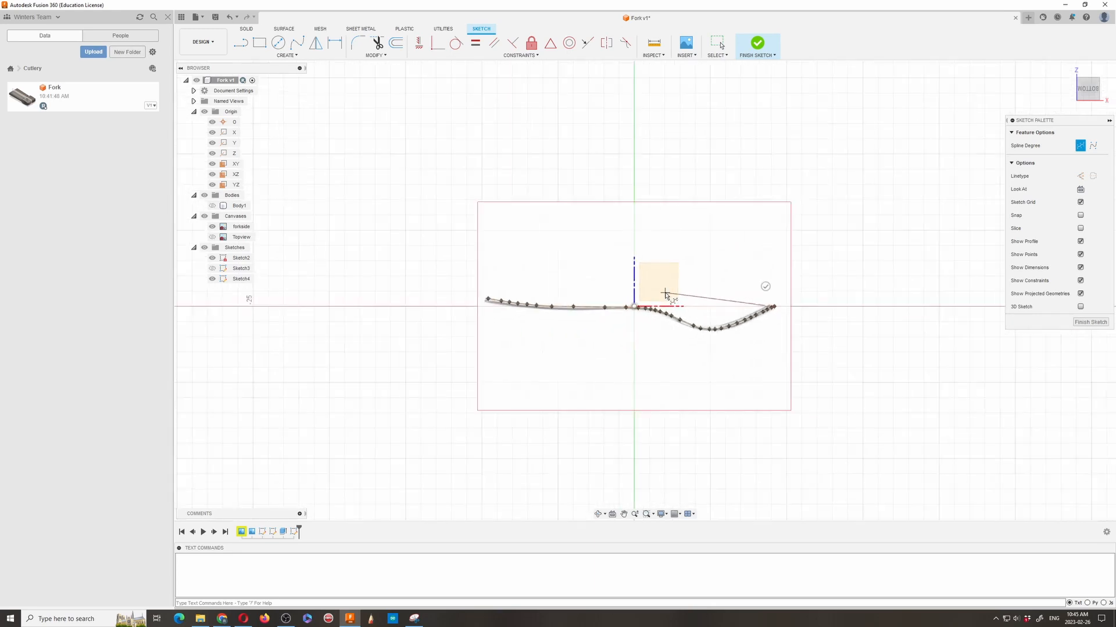
pyautogui.scroll(5, 775, 308)
pyautogui.scroll(6, 765, 314)
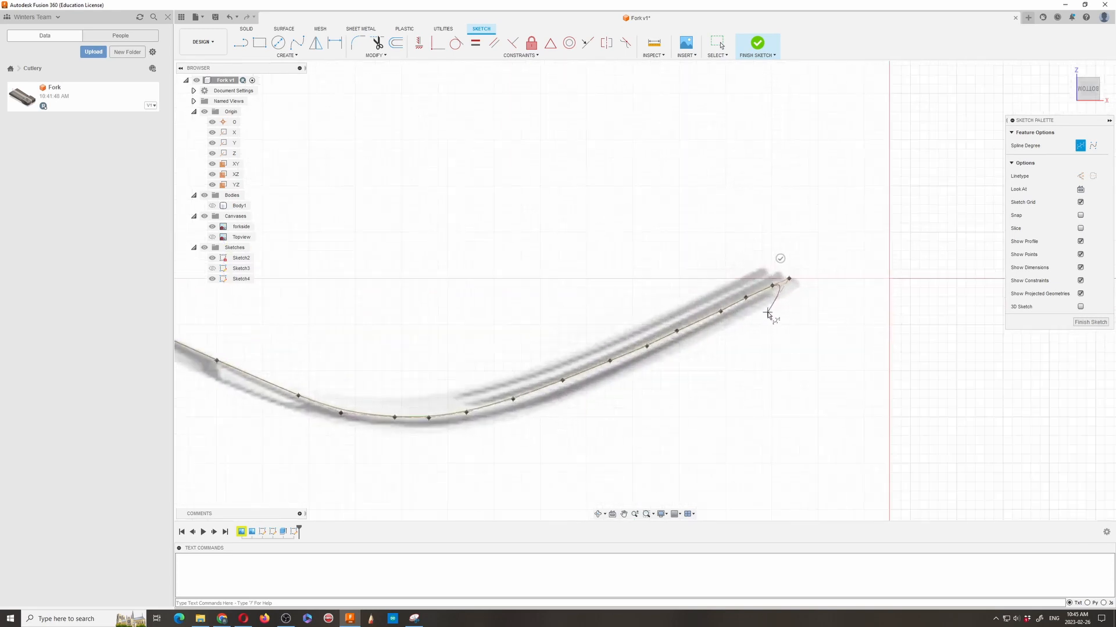
pyautogui.scroll(-4, 663, 319)
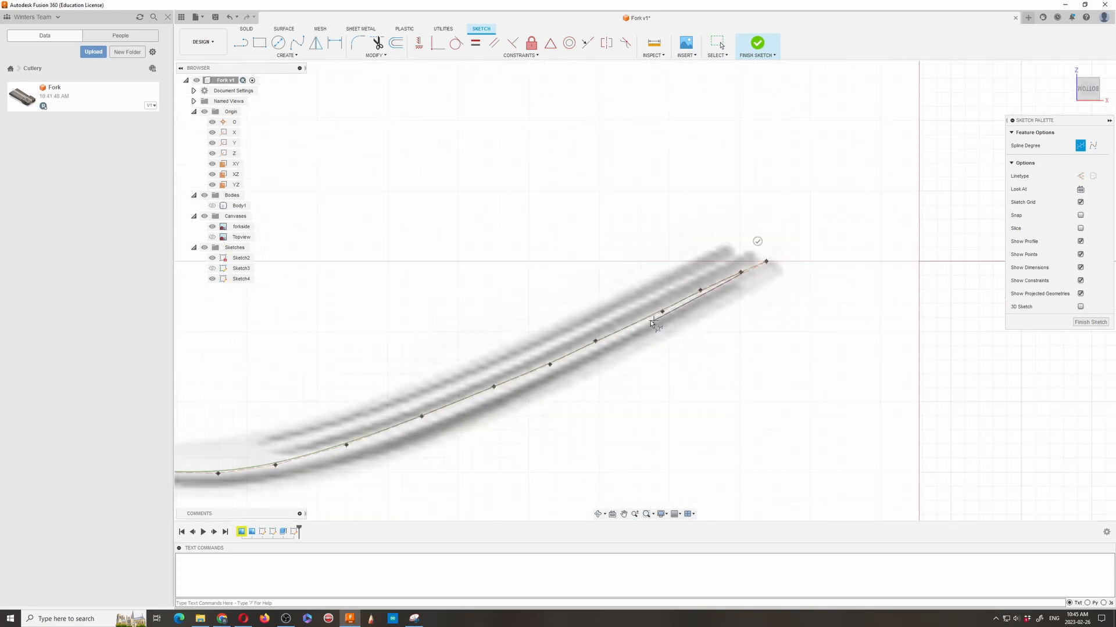
pyautogui.scroll(4, 705, 274)
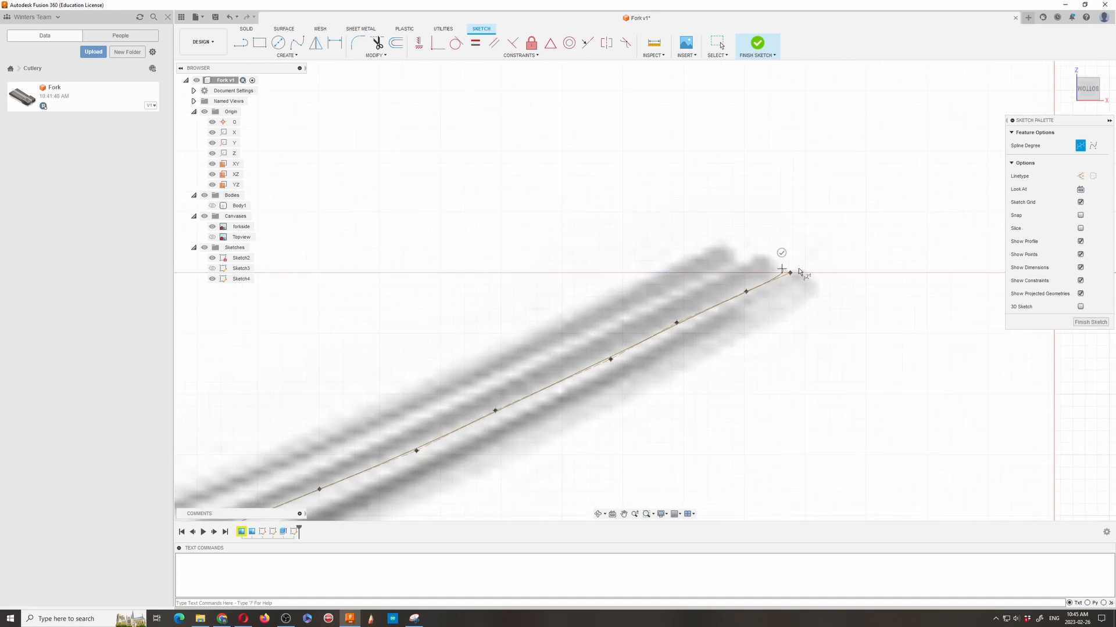
pyautogui.scroll(-3, 473, 354)
pyautogui.scroll(4, 653, 293)
pyautogui.scroll(3, 659, 306)
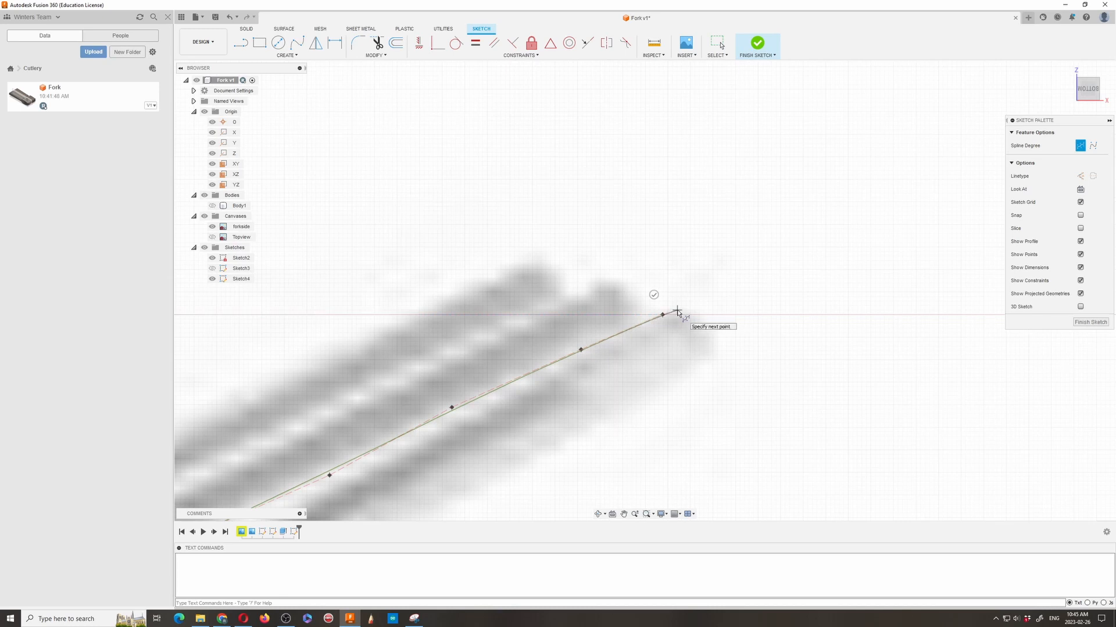
pyautogui.click(677, 310)
pyautogui.click(686, 311)
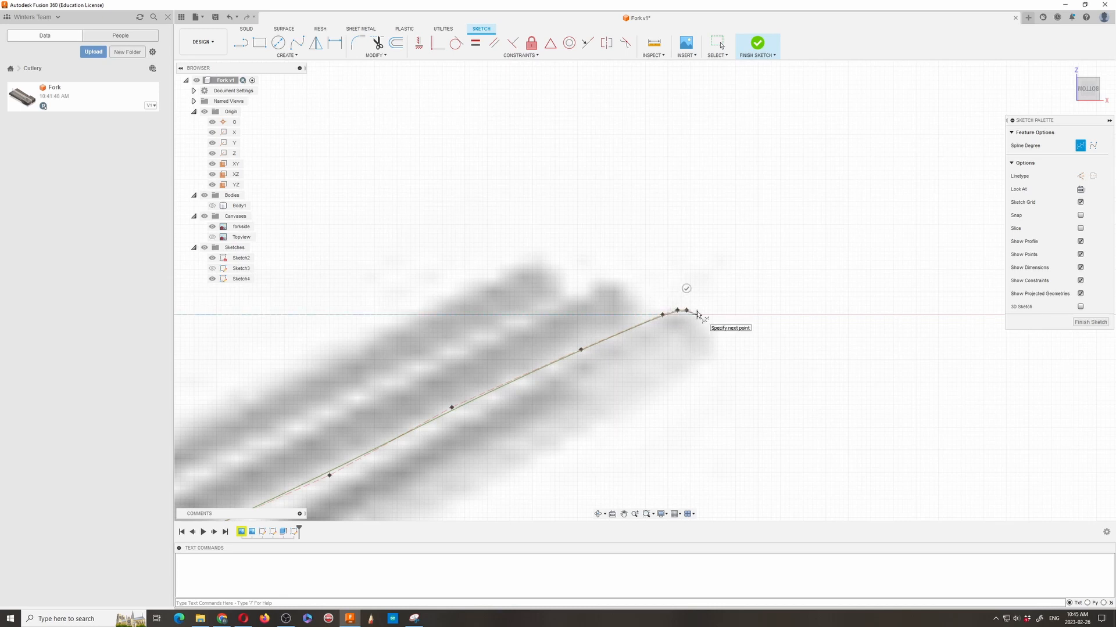
pyautogui.click(697, 315)
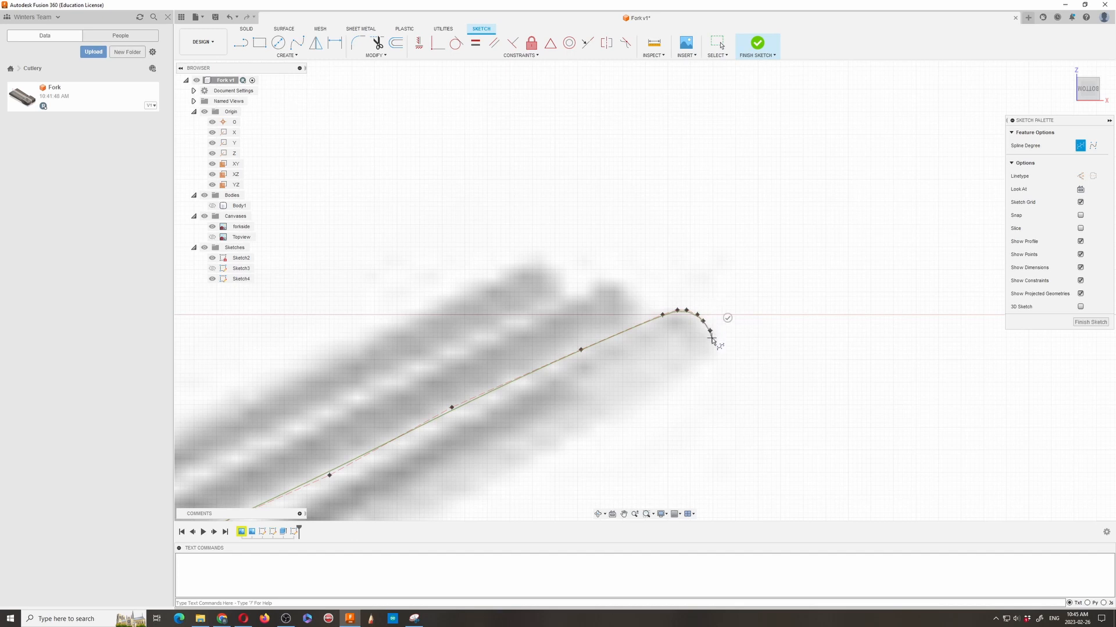
pyautogui.click(712, 339)
pyautogui.click(710, 349)
pyautogui.click(705, 357)
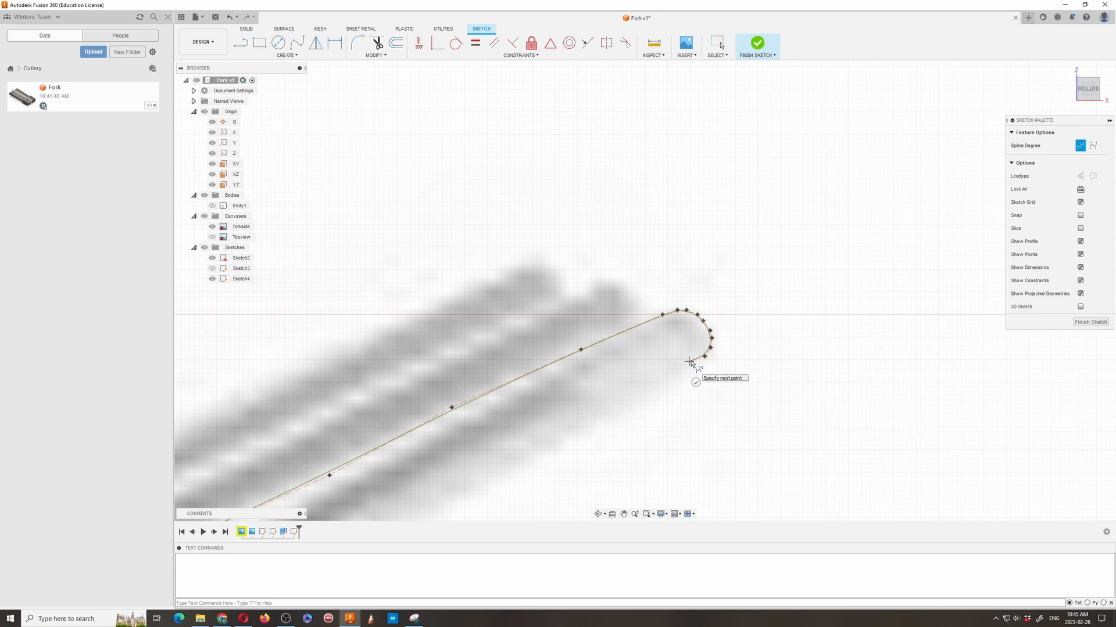
# Step: Continue the spline back along the underside of the lowest tine with six control points, from the tip to about mid-tine
pyautogui.scroll(-5, 720, 355)
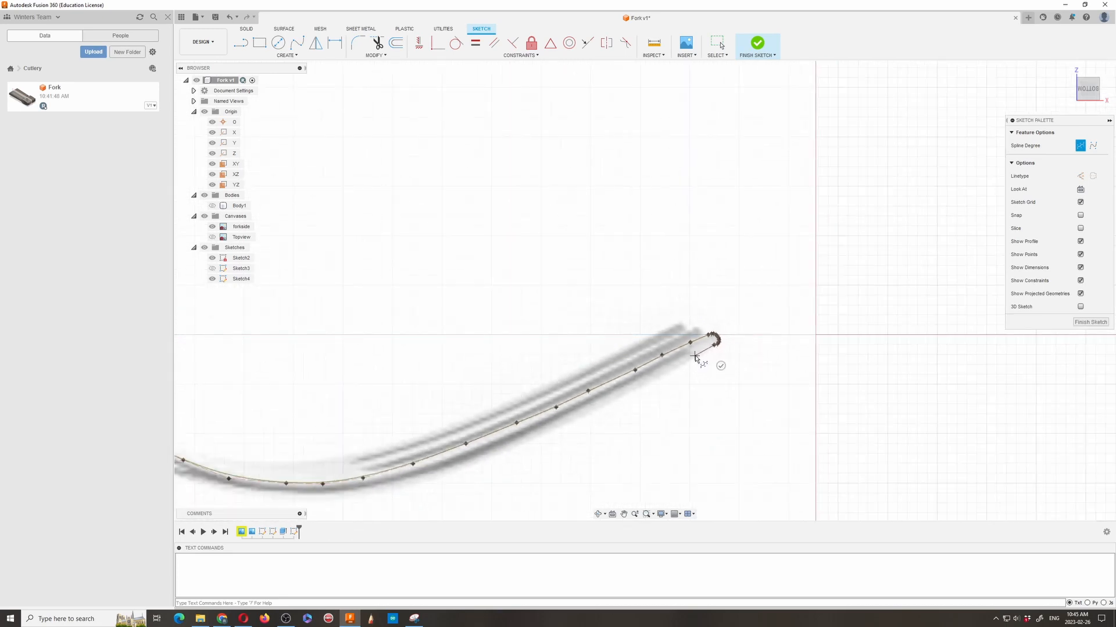
pyautogui.click(697, 355)
pyautogui.click(674, 366)
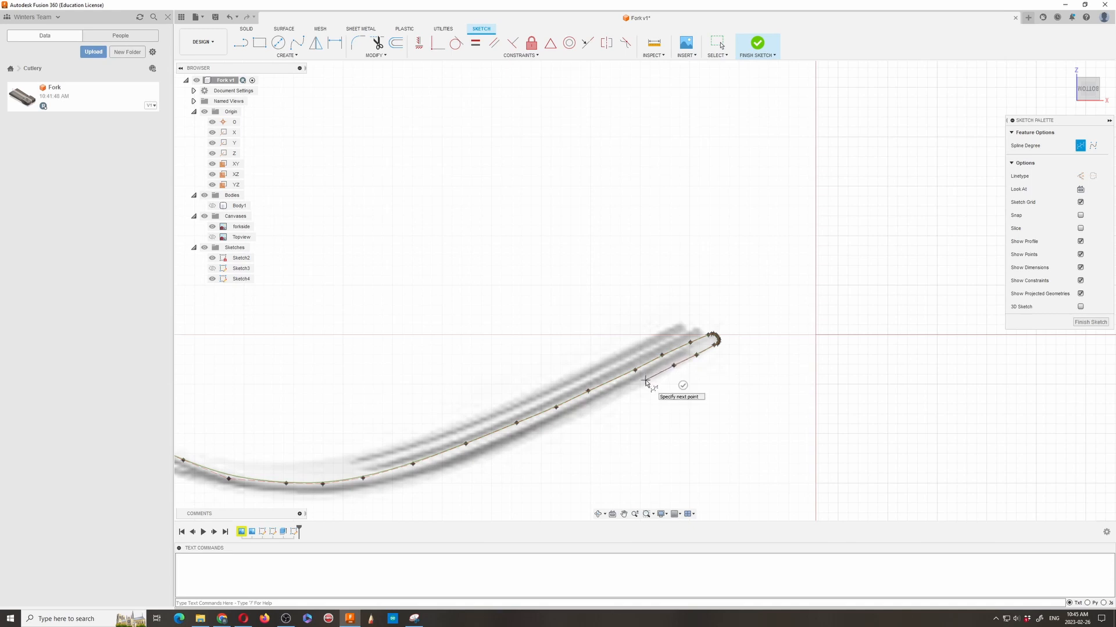
pyautogui.scroll(-4, 645, 380)
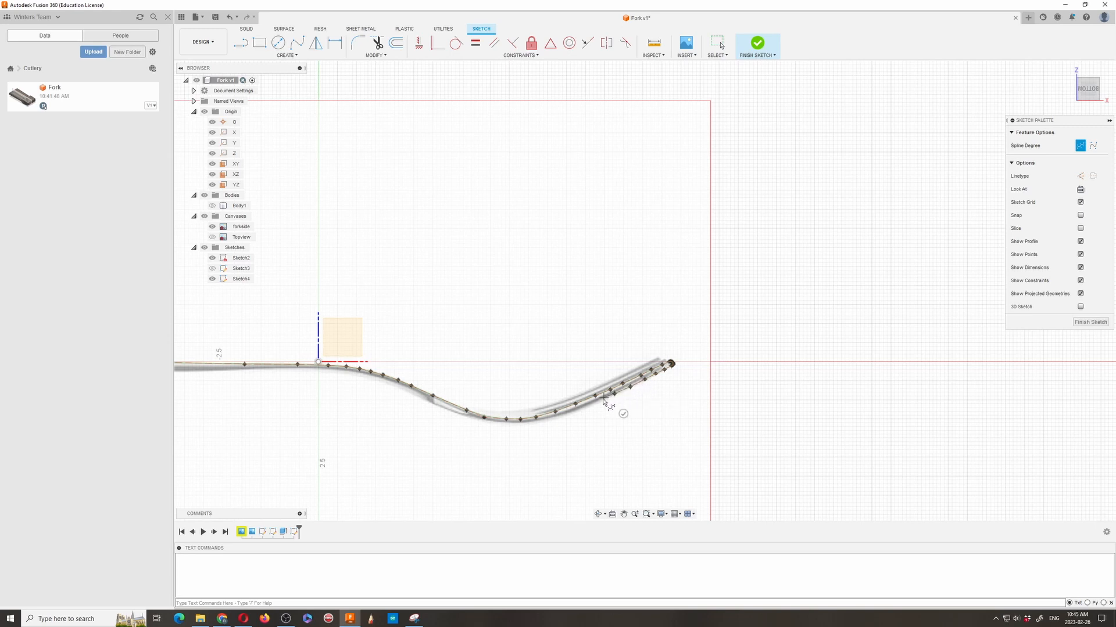
pyautogui.scroll(-4, 599, 402)
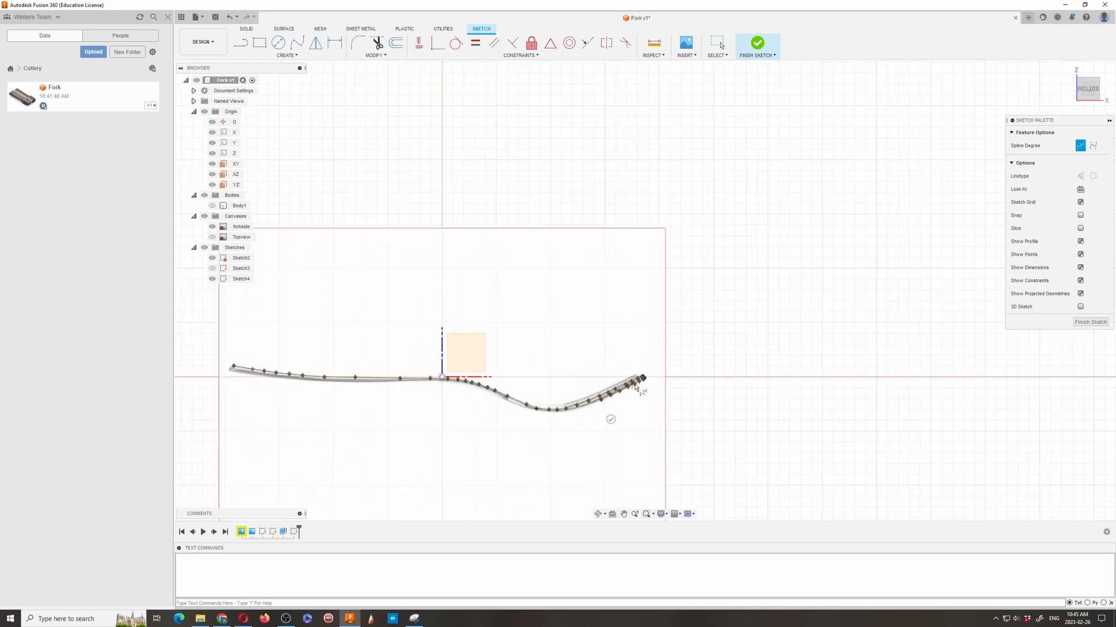
pyautogui.scroll(8, 604, 404)
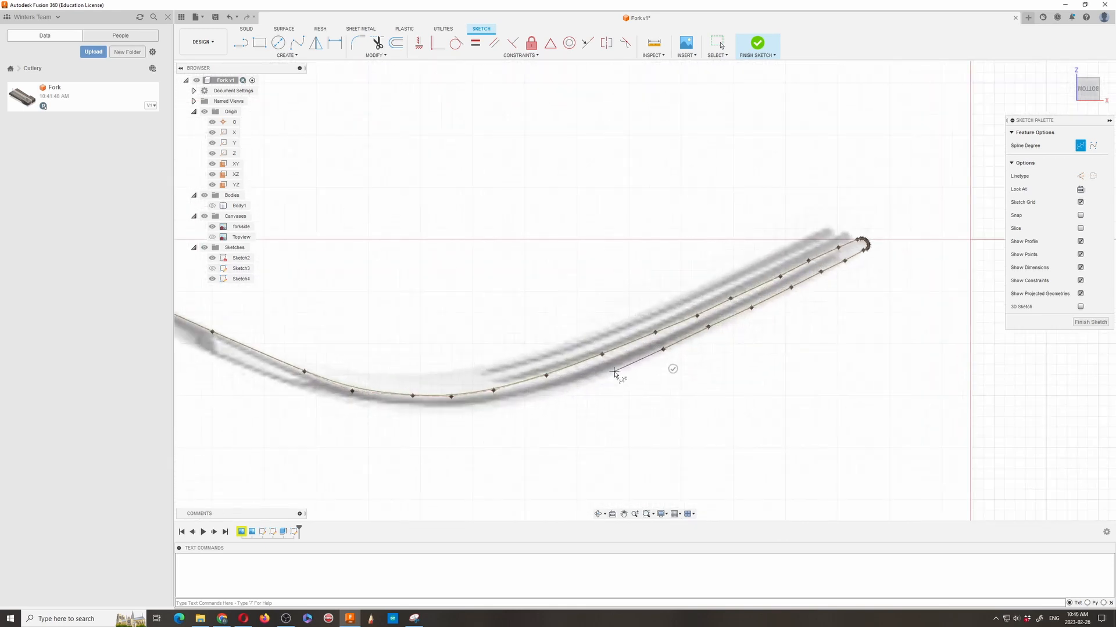
# Step: Extend the spline along the underside with five more control points, ending beneath the lowest part of the fork head
pyautogui.click(614, 371)
pyautogui.click(574, 386)
pyautogui.click(537, 397)
pyautogui.click(501, 407)
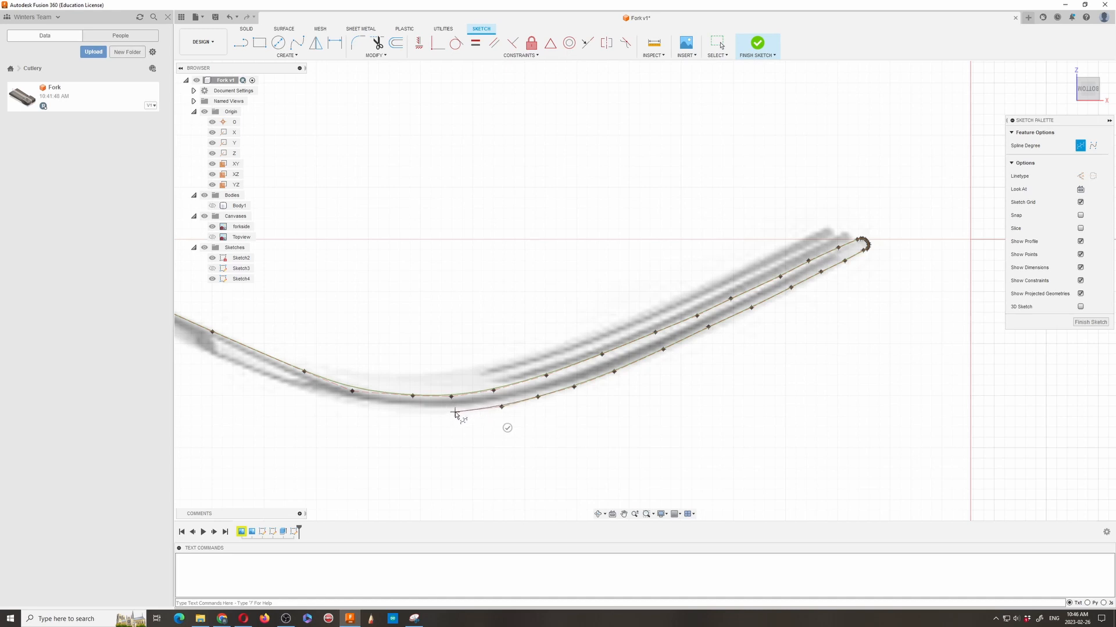
pyautogui.scroll(-10, 455, 413)
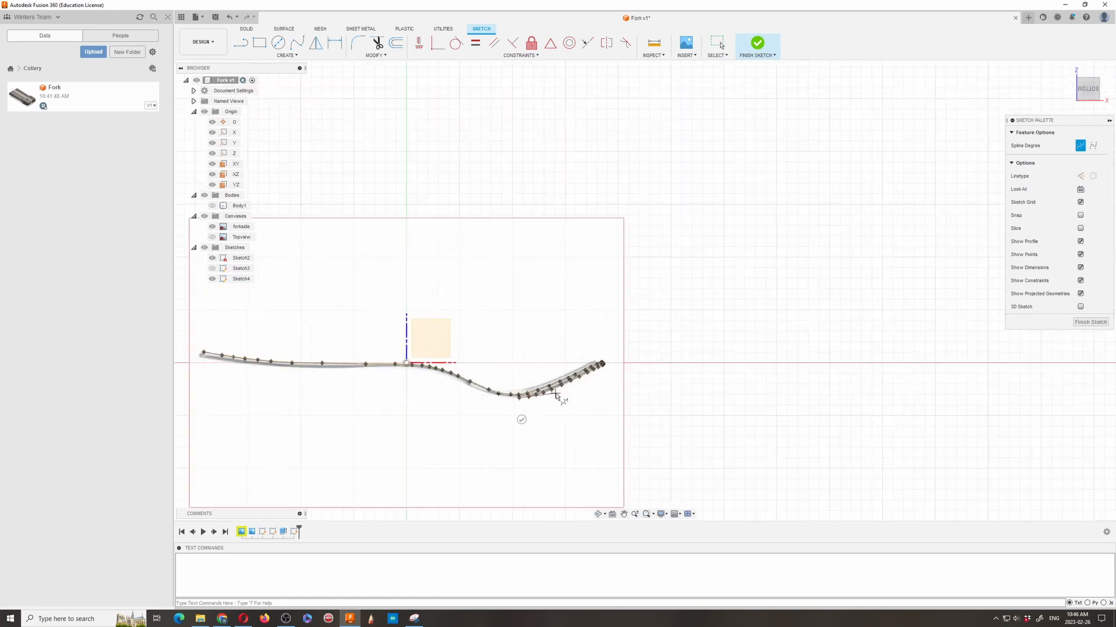
pyautogui.scroll(-2, 598, 391)
pyautogui.scroll(6, 541, 394)
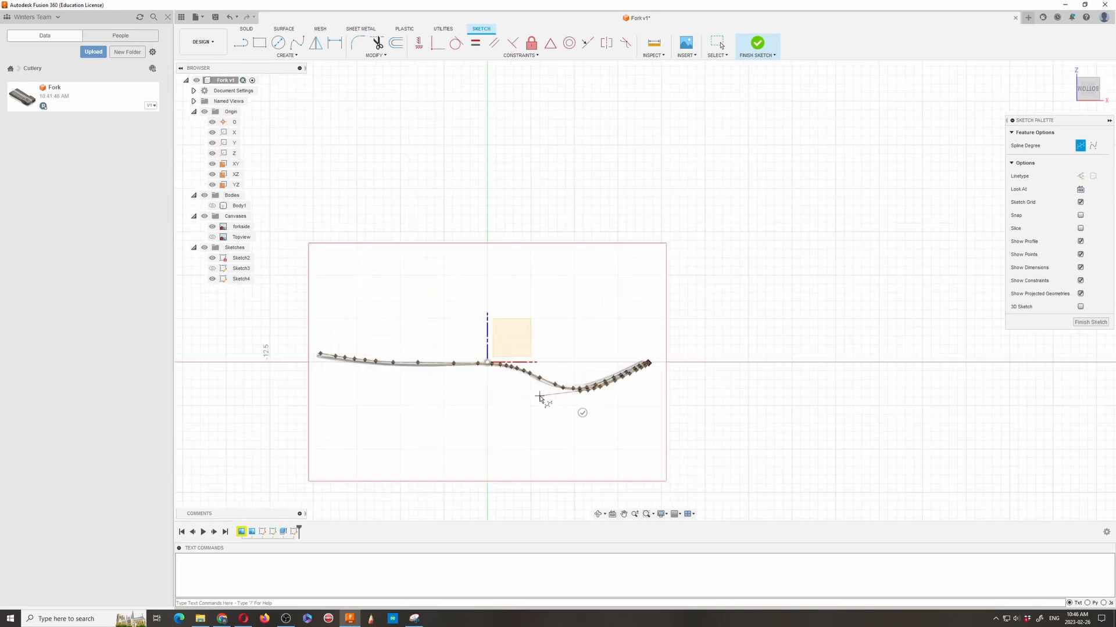
pyautogui.scroll(2, 540, 397)
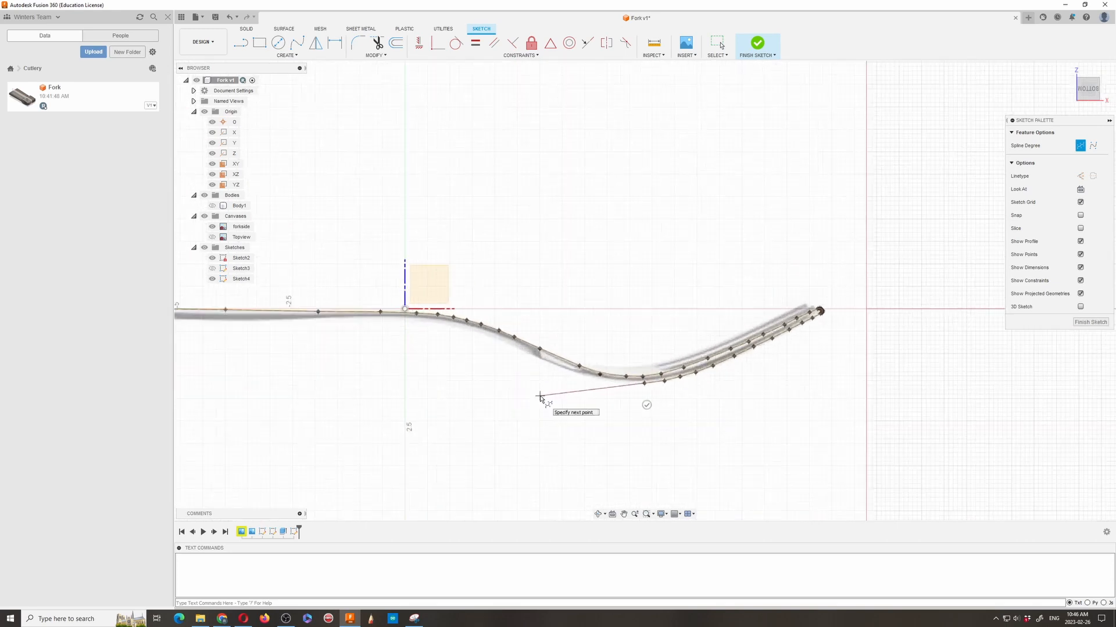
# Step: Extend the spline along the fork's underside from the bottom of the head, up the neck, and onto the handle past the origin
pyautogui.click(630, 384)
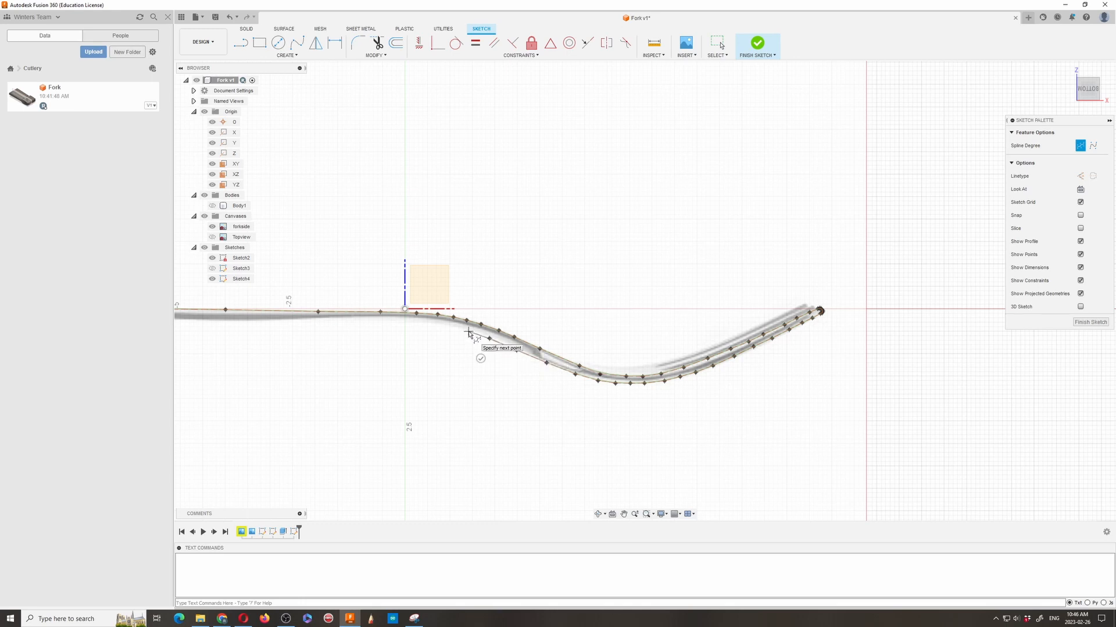
pyautogui.scroll(-1, 468, 332)
pyautogui.scroll(-5, 468, 332)
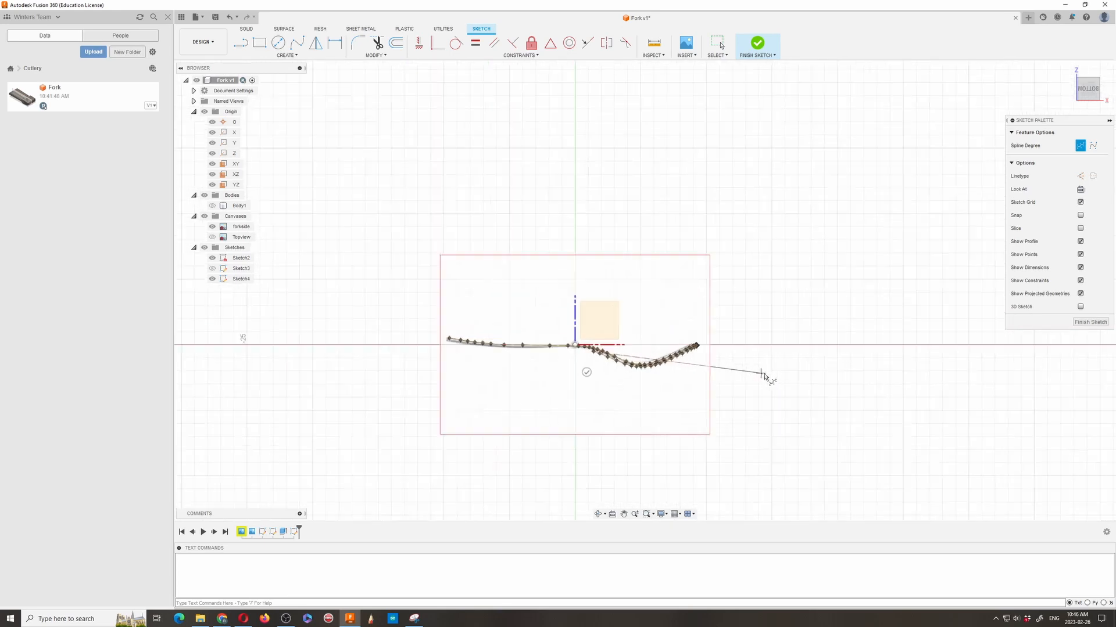
pyautogui.scroll(8, 615, 356)
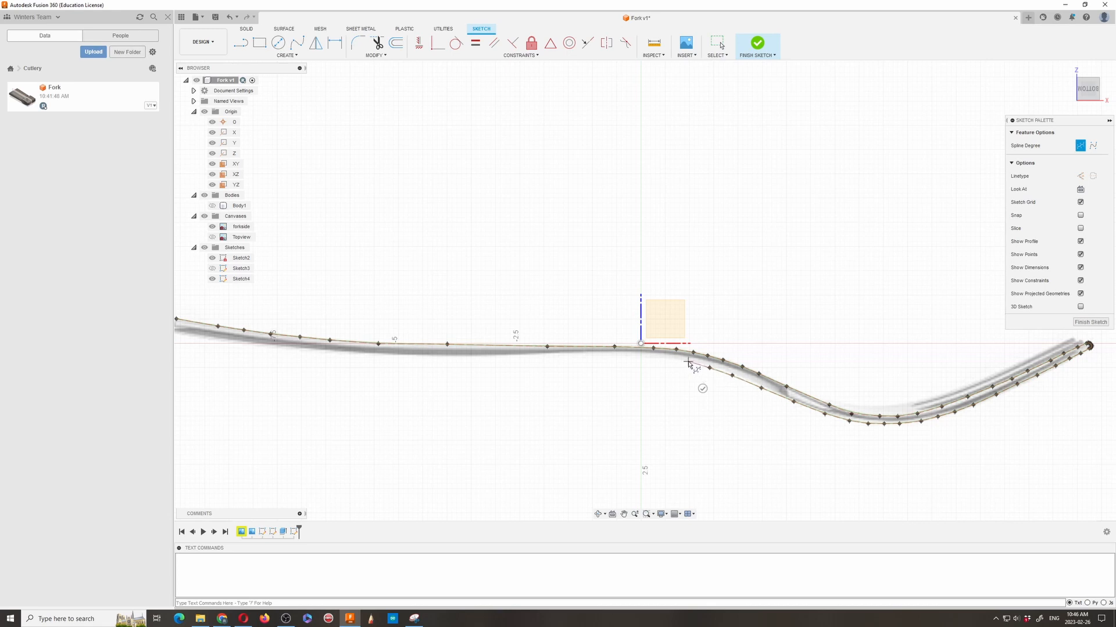
pyautogui.click(664, 359)
pyautogui.click(636, 357)
pyautogui.click(615, 356)
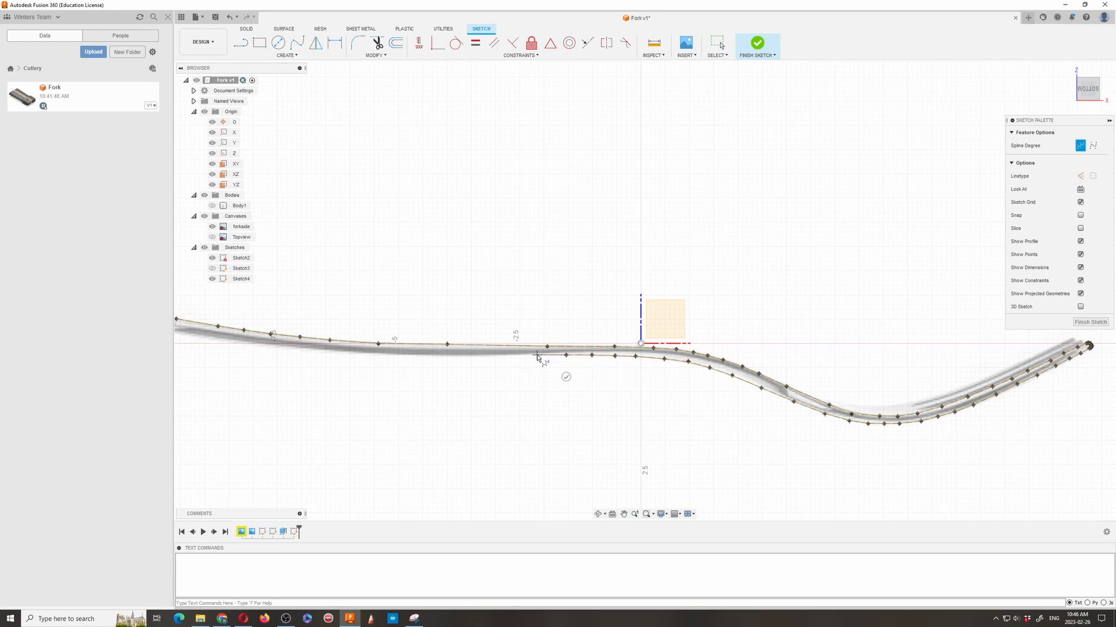
pyautogui.click(506, 355)
pyautogui.click(472, 355)
# Step: Continue the spline along the underside of the handle with evenly spaced control points, ending just short of its rounded end
pyautogui.scroll(-5, 423, 363)
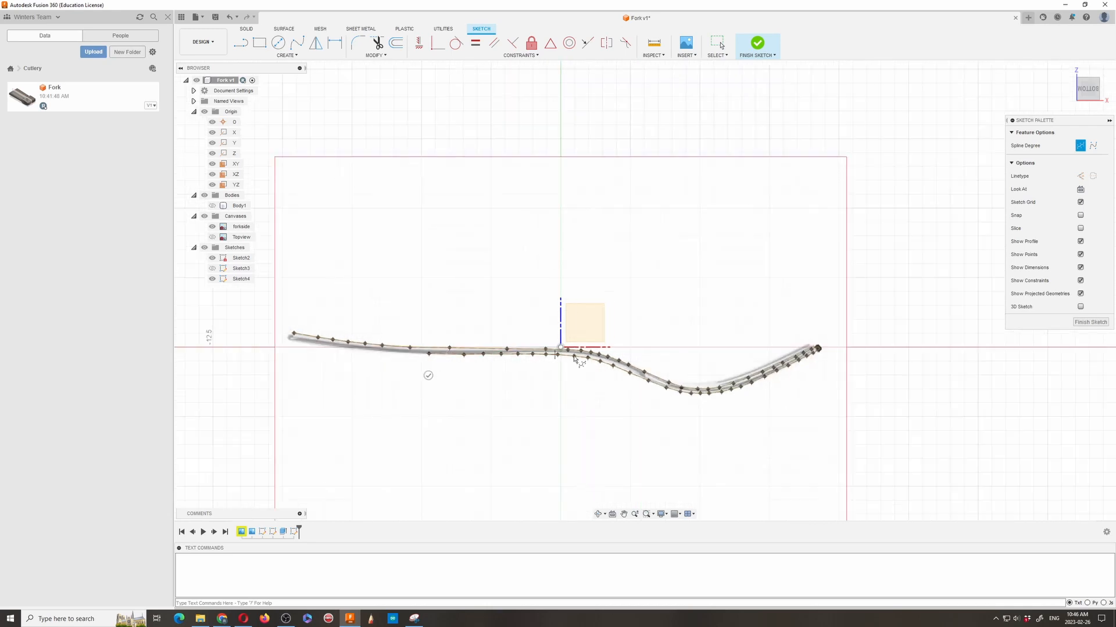
pyautogui.scroll(-3, 549, 373)
pyautogui.scroll(-2, 645, 378)
pyautogui.scroll(9, 466, 373)
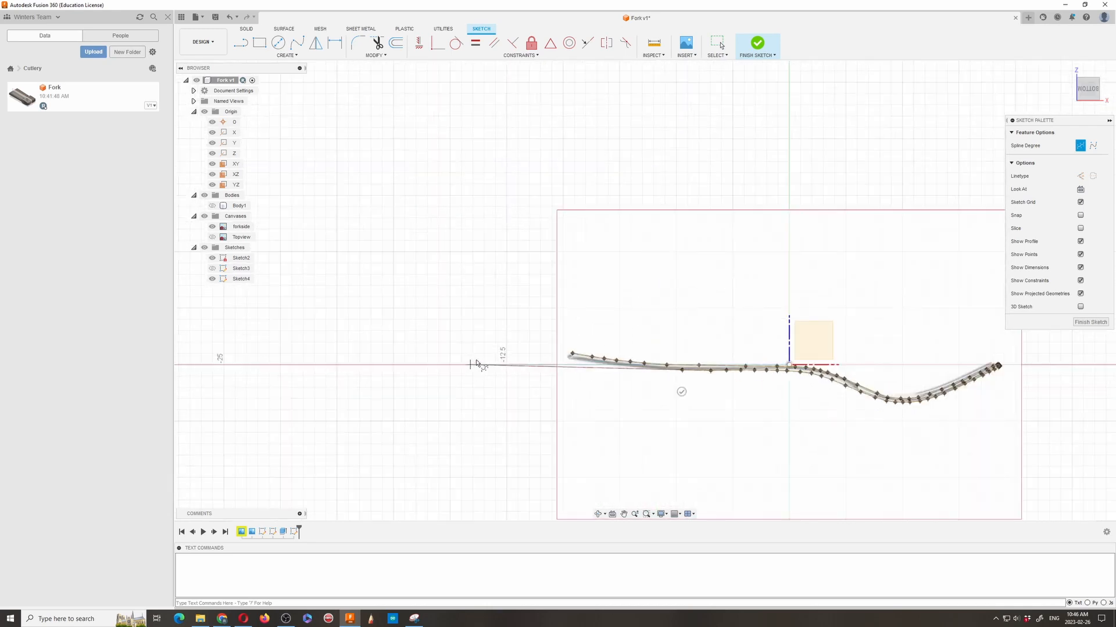
pyautogui.scroll(2, 512, 405)
pyautogui.scroll(-5, 511, 399)
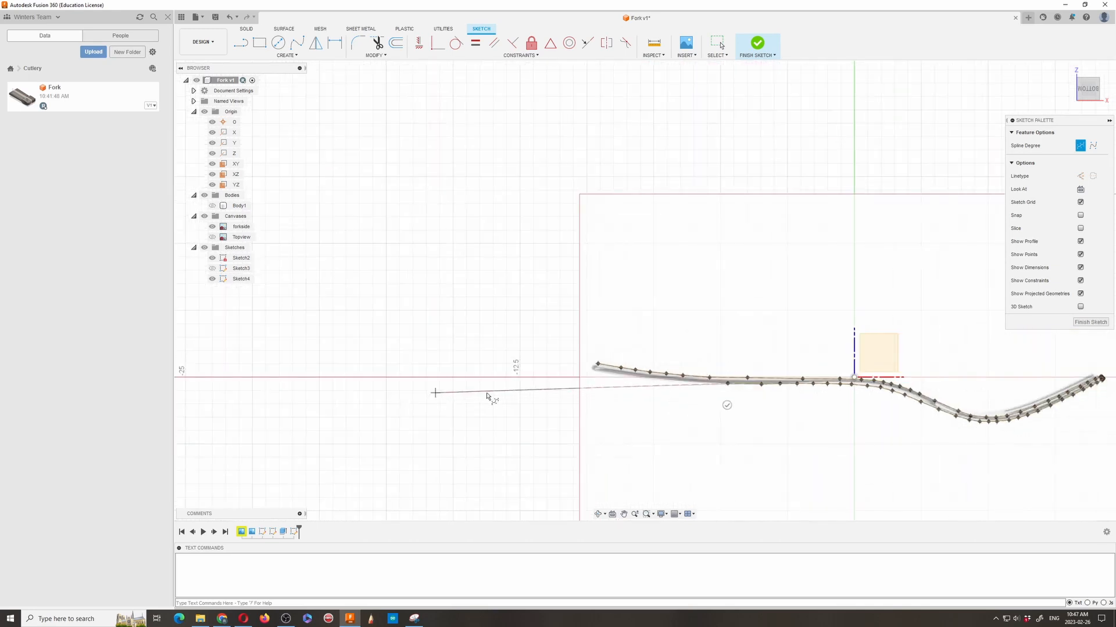
pyautogui.scroll(4, 690, 408)
pyautogui.scroll(-2, 691, 408)
pyautogui.scroll(4, 585, 394)
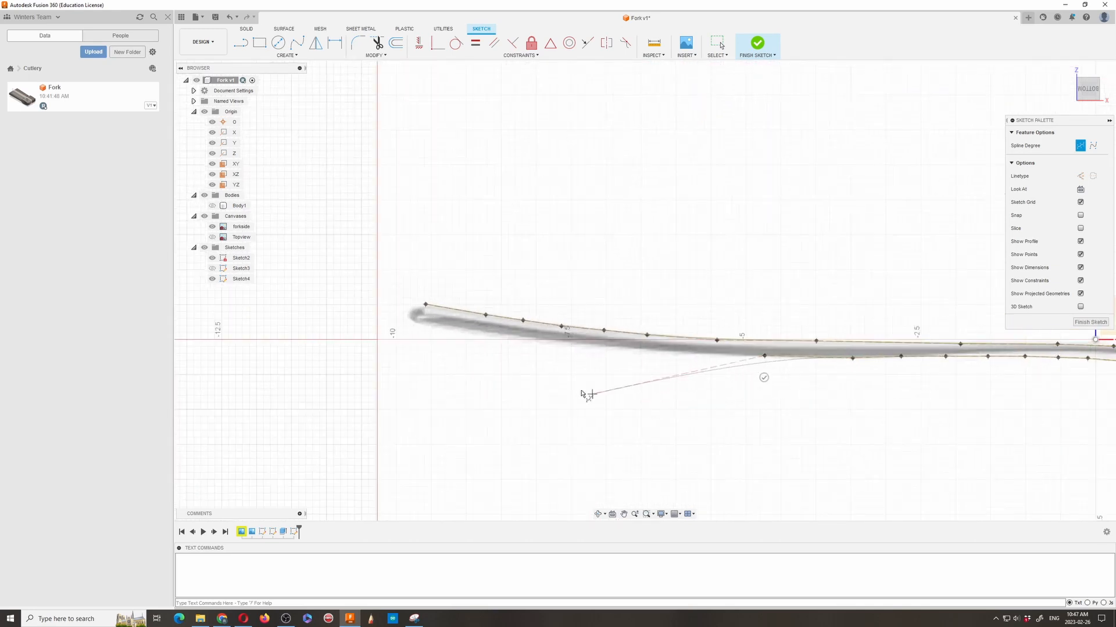
pyautogui.click(722, 355)
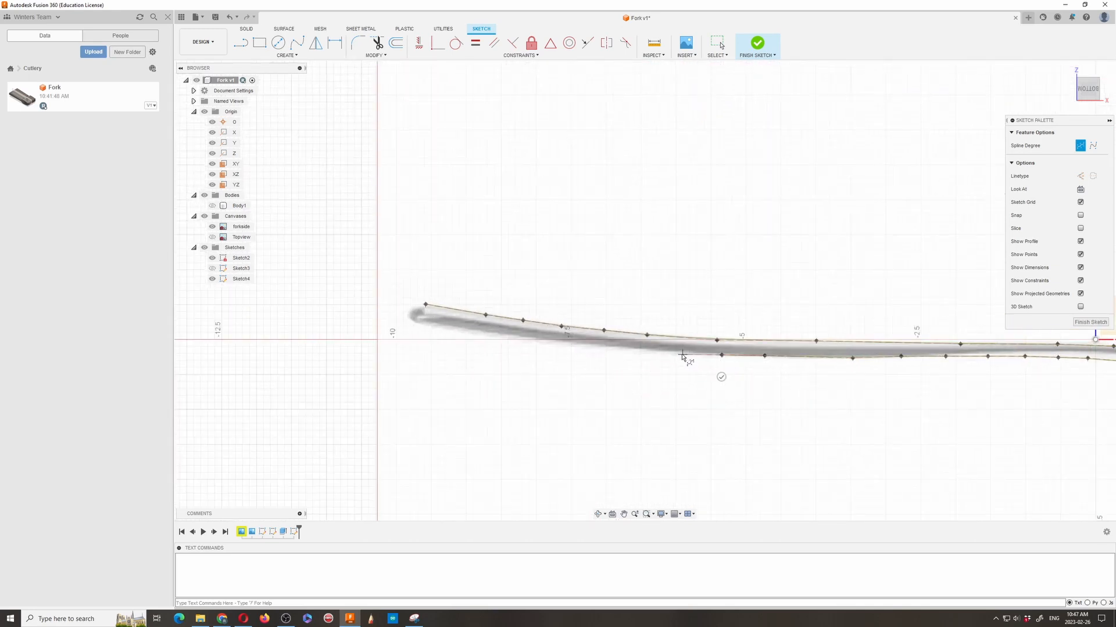
pyautogui.click(645, 352)
pyautogui.click(596, 347)
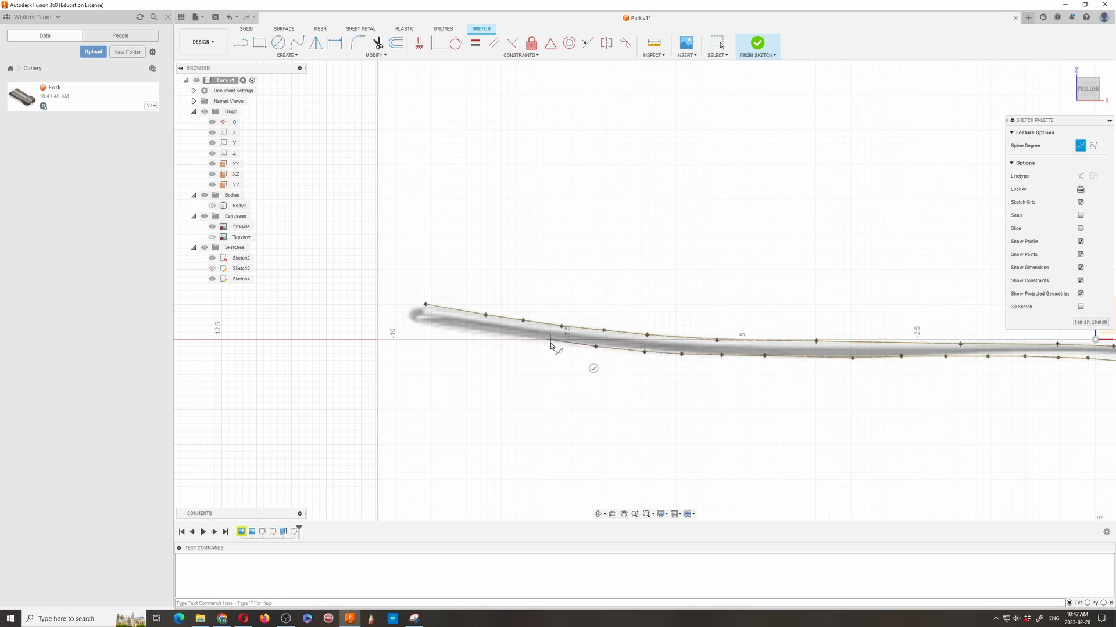
pyautogui.click(553, 344)
pyautogui.click(511, 340)
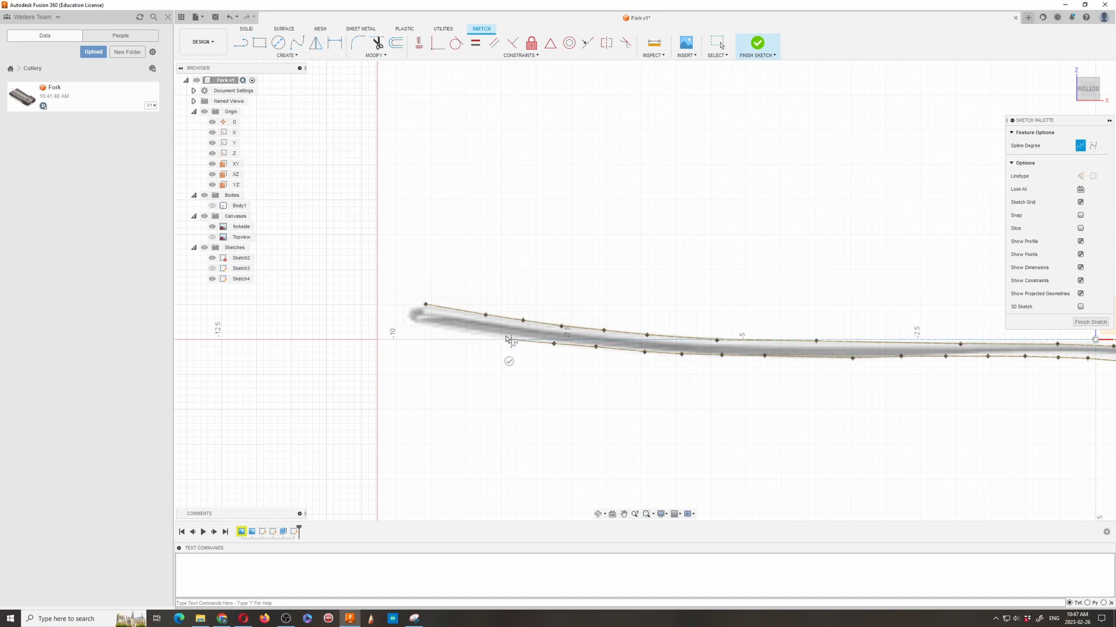
pyautogui.click(470, 333)
pyautogui.click(436, 328)
# Step: Wrap the spline around the rounded handle end, close it on its starting point at the upper edge, and complete the curve
pyautogui.scroll(-8, 411, 321)
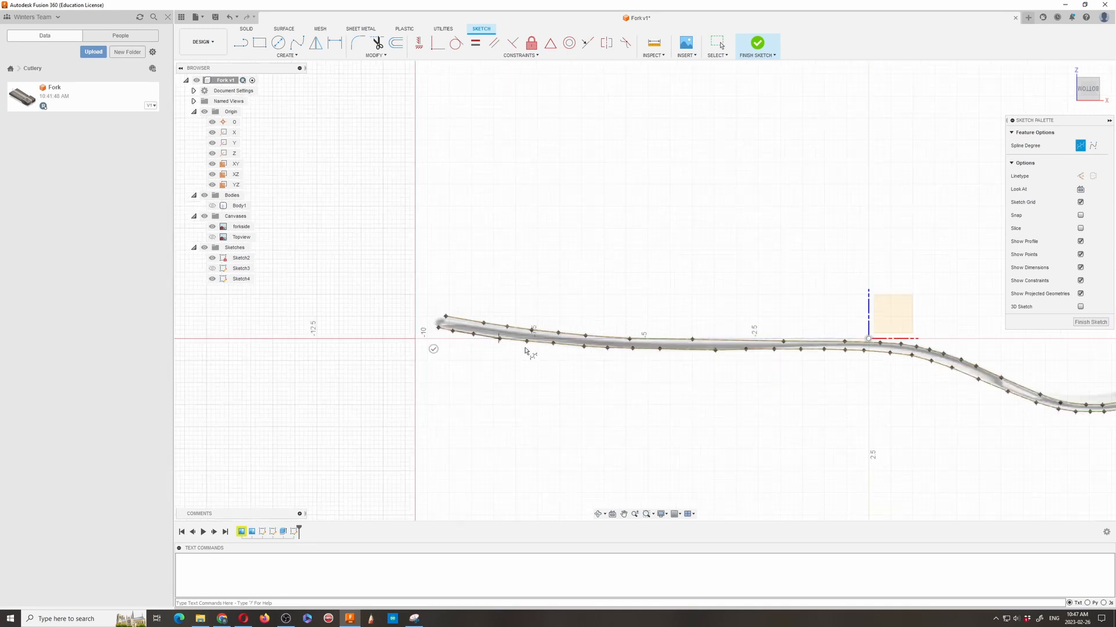
pyautogui.scroll(8, 542, 364)
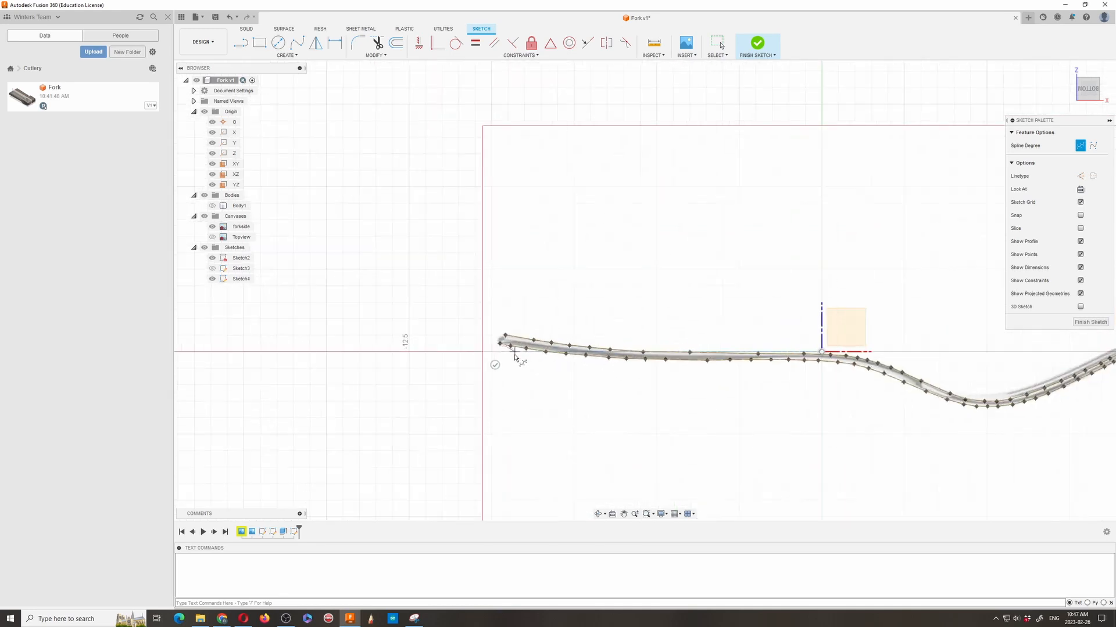
pyautogui.scroll(2, 483, 344)
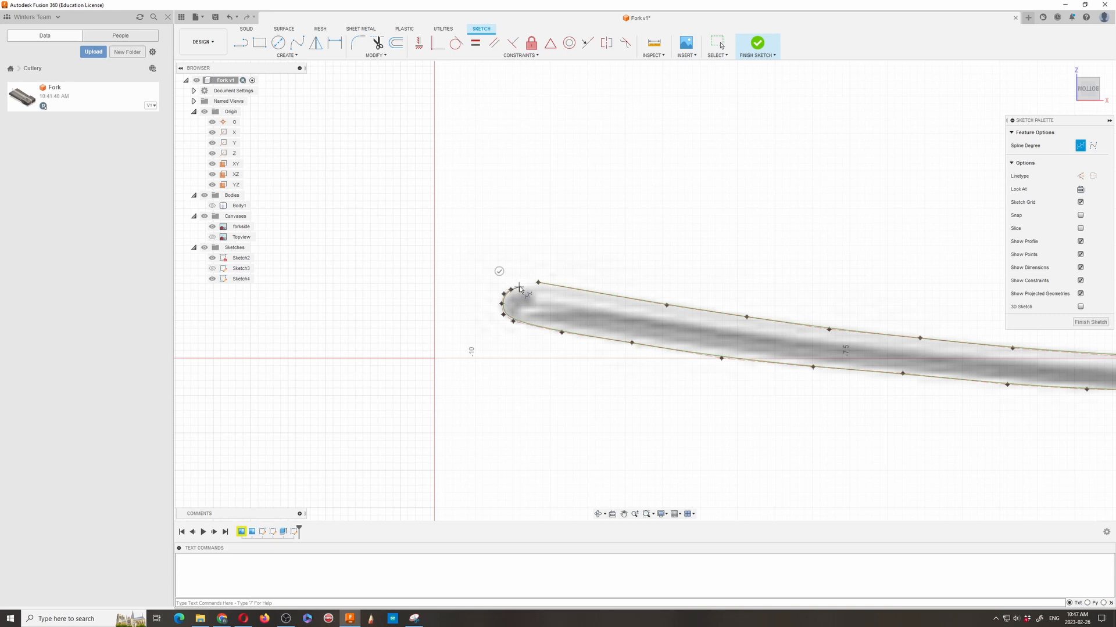
pyautogui.scroll(4, 520, 289)
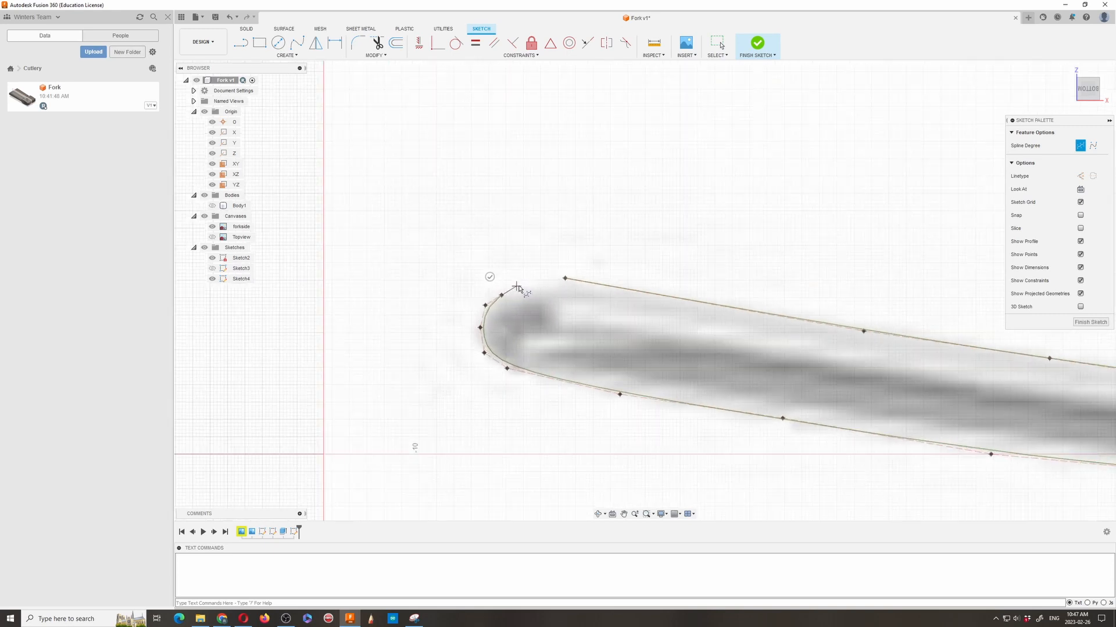
pyautogui.click(522, 284)
pyautogui.click(540, 280)
pyautogui.click(565, 278)
pyautogui.scroll(5, 572, 279)
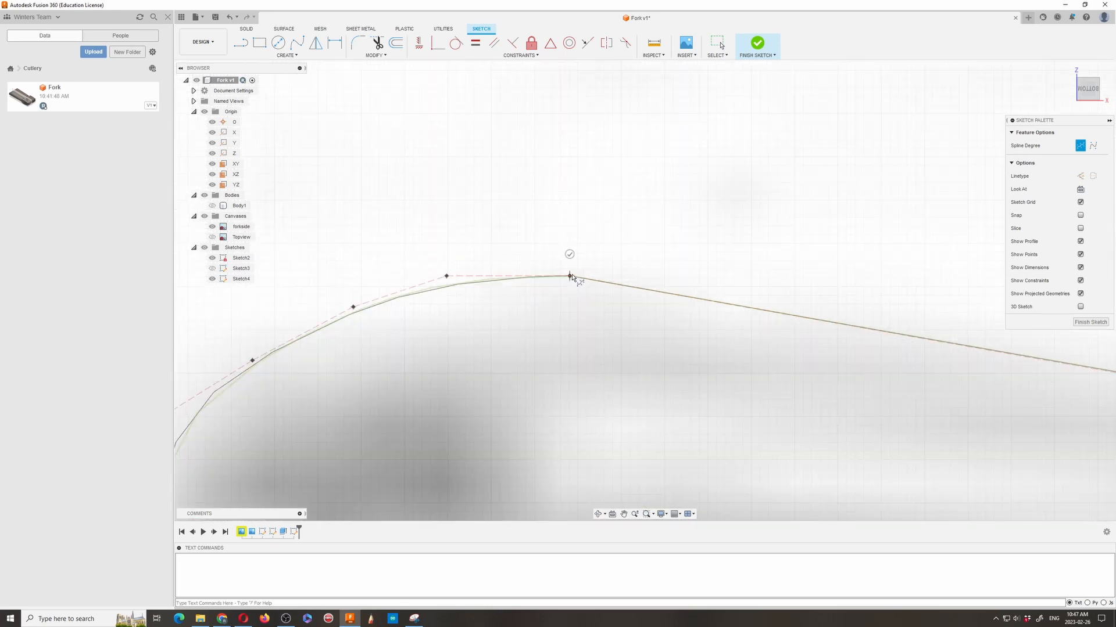
pyautogui.click(569, 255)
pyautogui.scroll(-5, 627, 299)
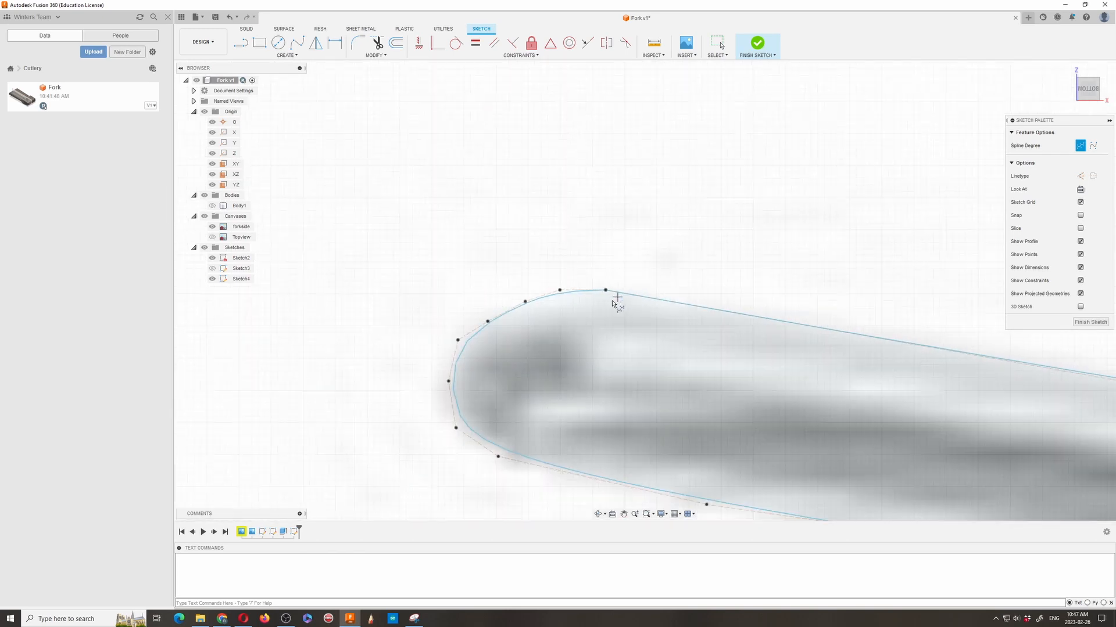
pyautogui.scroll(4, 465, 308)
pyautogui.scroll(-2, 544, 302)
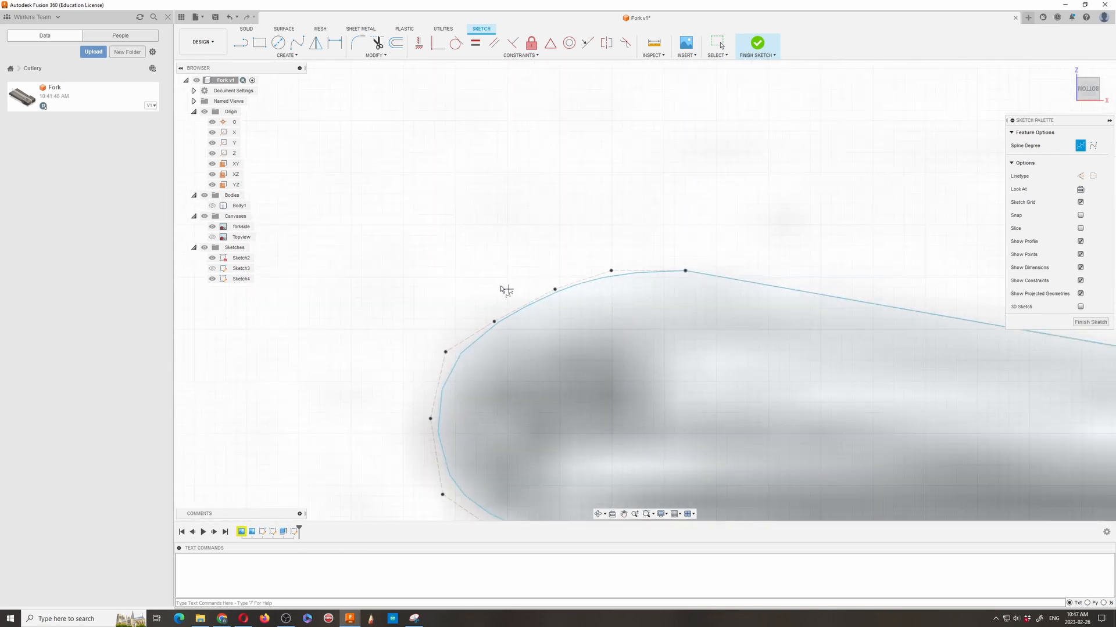
pyautogui.press('Escape')
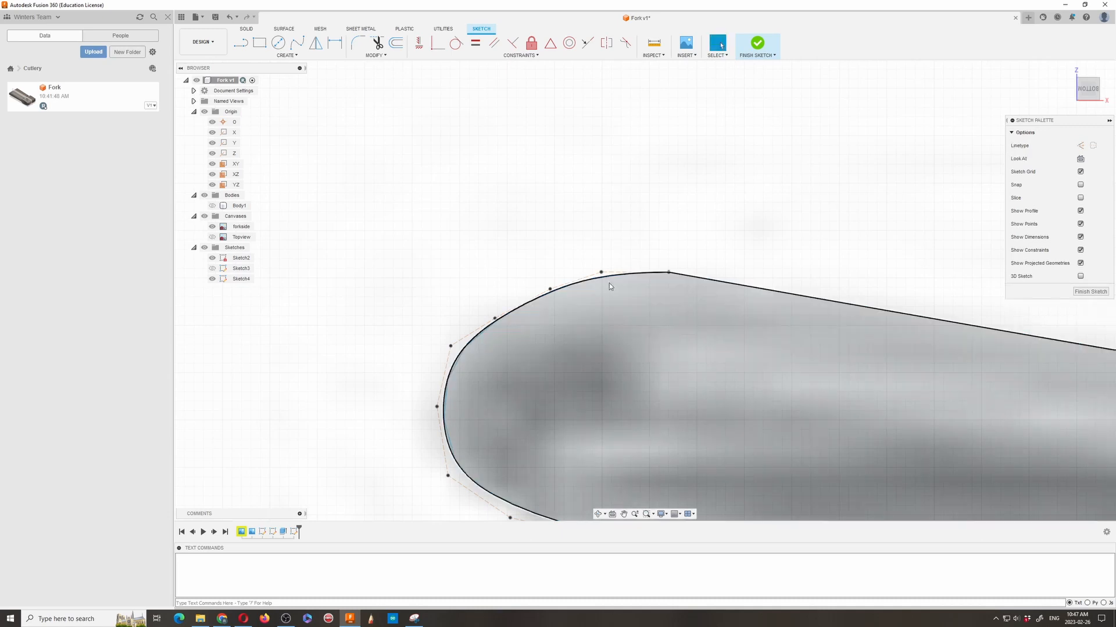
pyautogui.click(601, 273)
pyautogui.press('m')
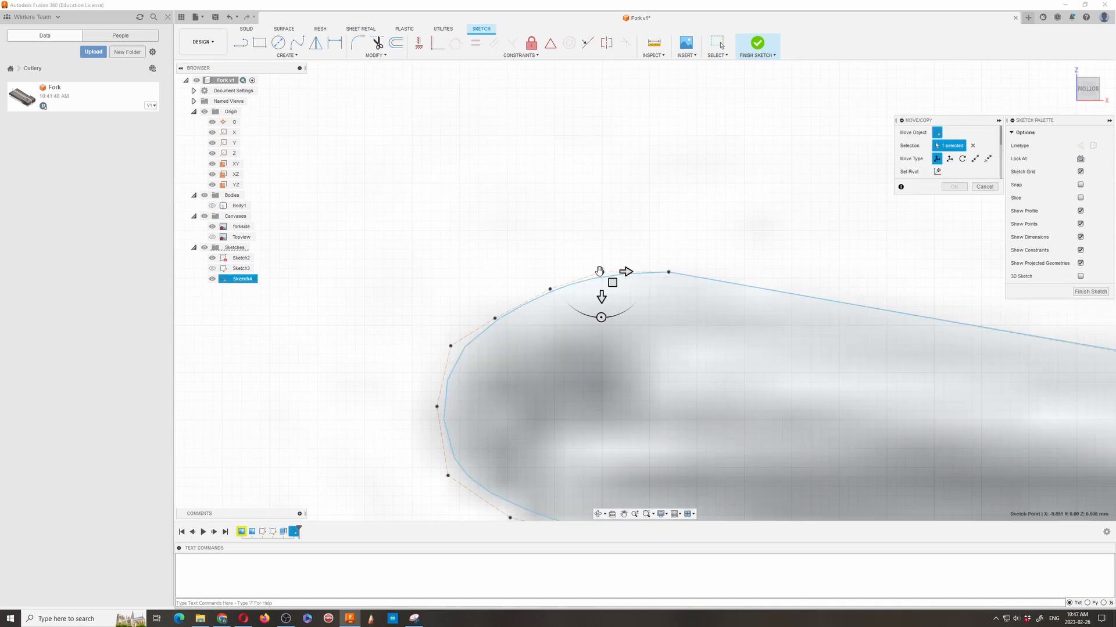
pyautogui.press('Escape')
# Step: Reposition individual control points around the handle's rounded end, including the closing point, to smooth the curve against the canvas
pyautogui.click(601, 273)
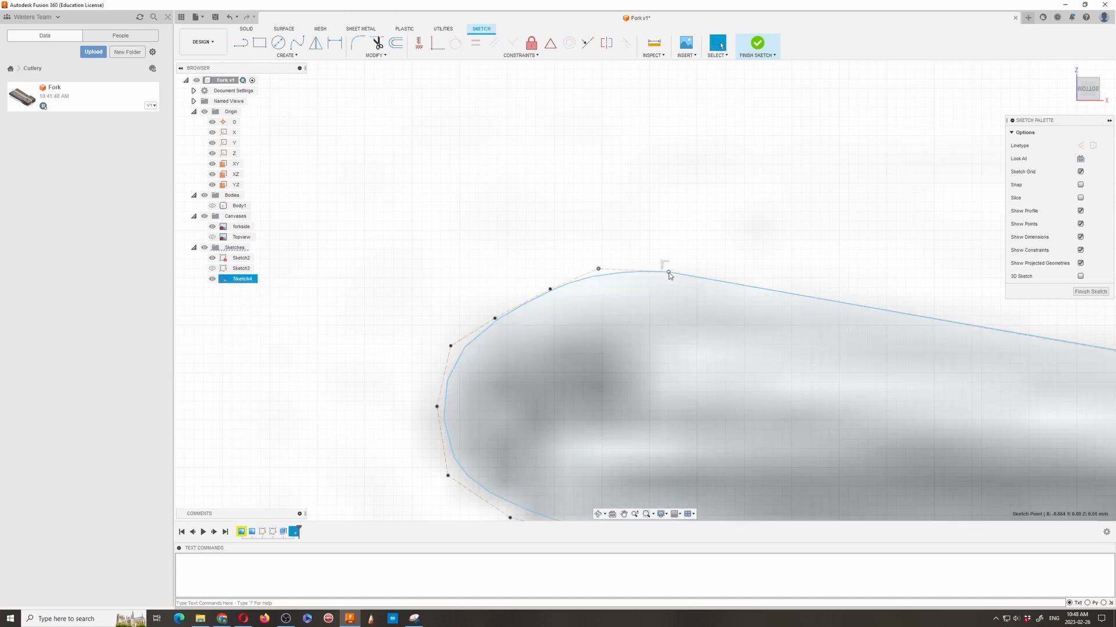
pyautogui.click(669, 273)
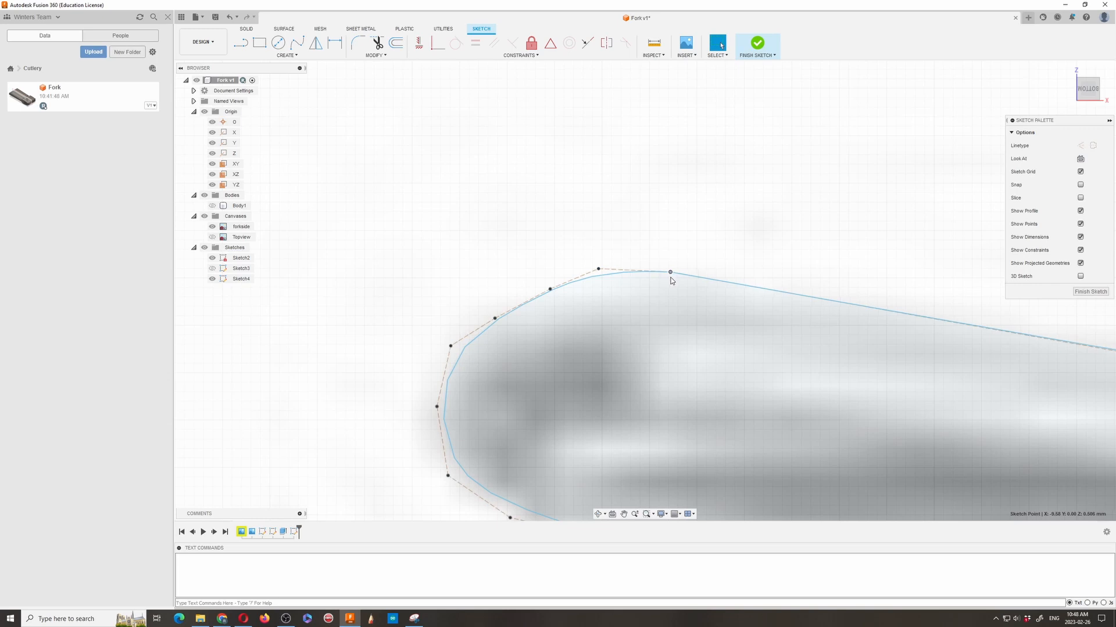
pyautogui.moveTo(669, 275); pyautogui.dragTo(671, 280)
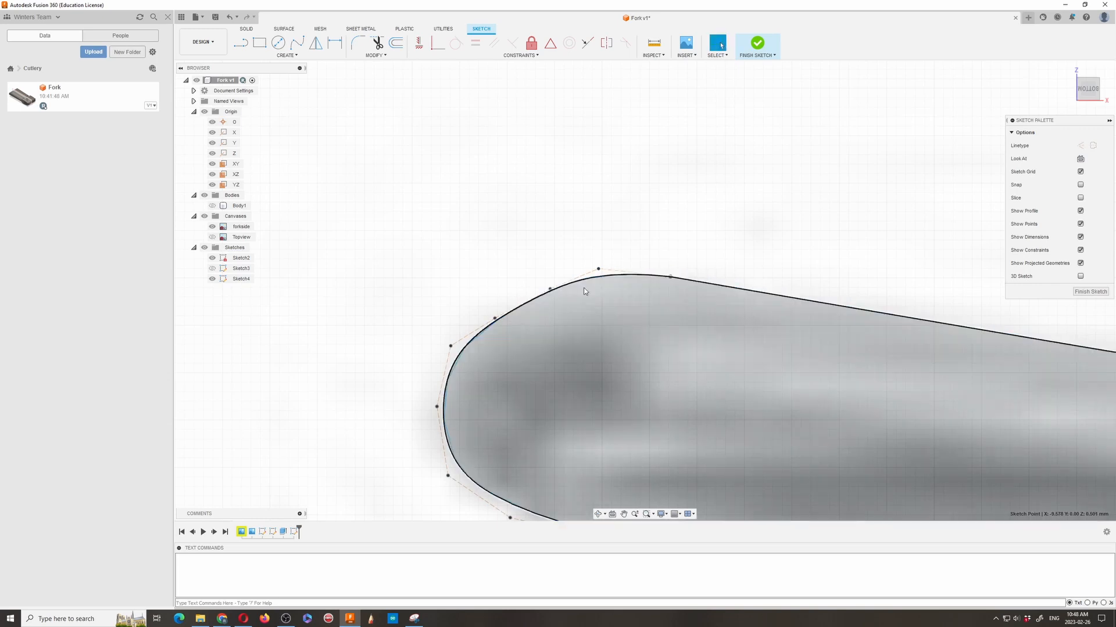
pyautogui.moveTo(551, 291); pyautogui.dragTo(549, 289)
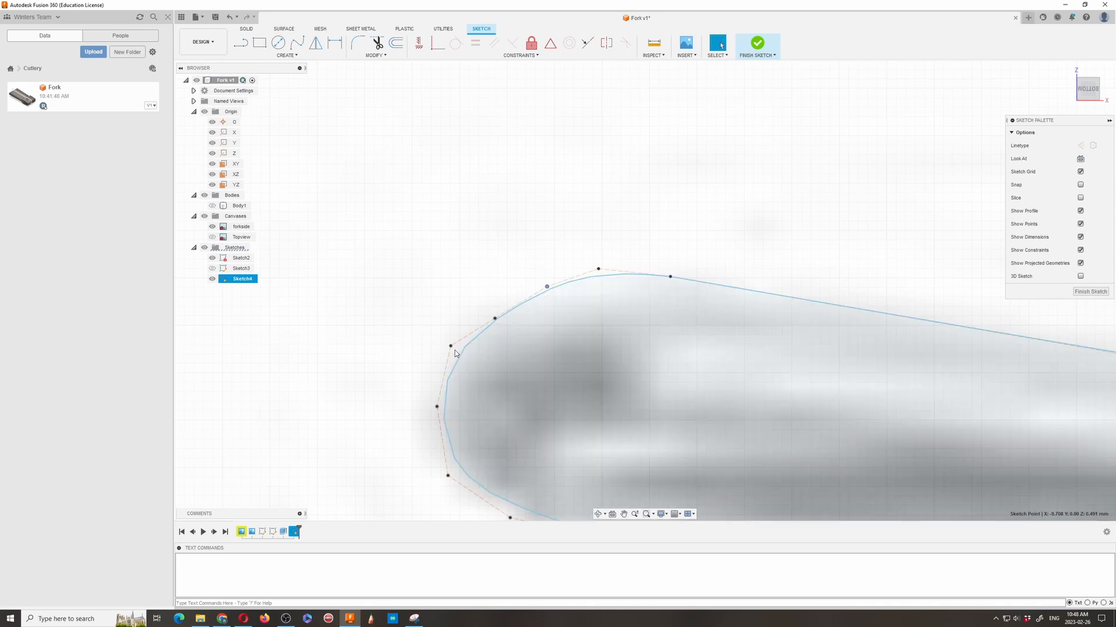
pyautogui.moveTo(452, 349); pyautogui.dragTo(448, 347)
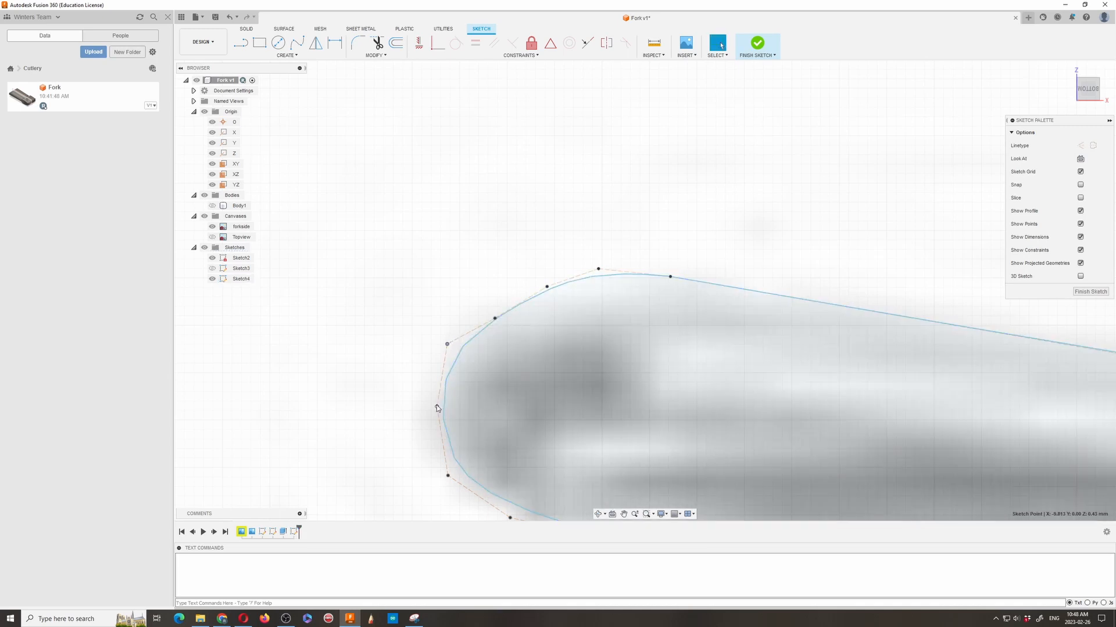
pyautogui.click(437, 406)
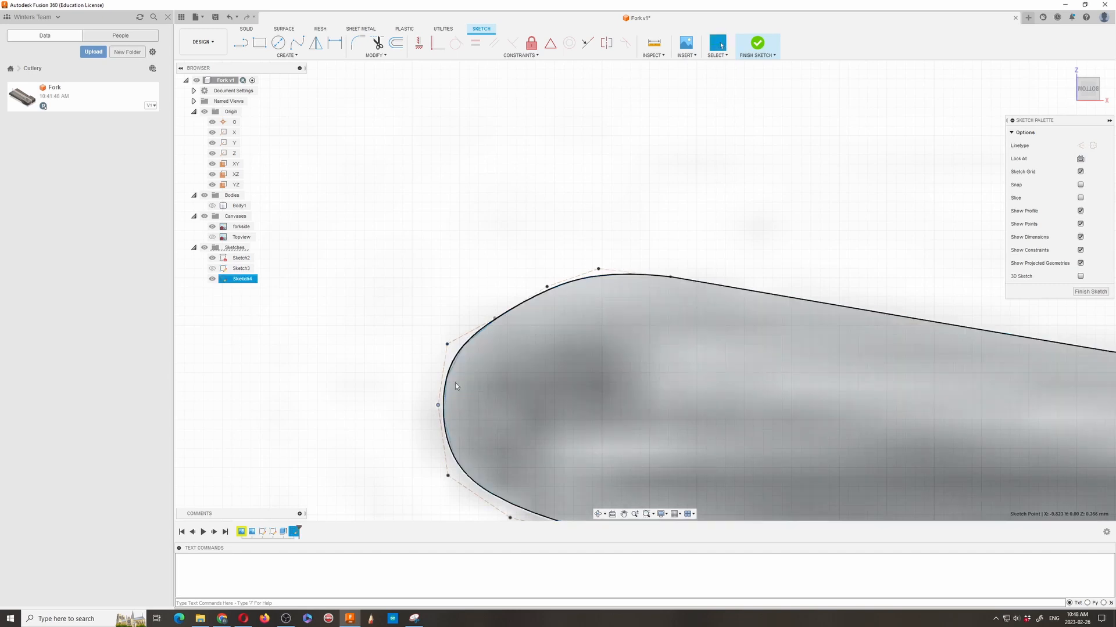
# Step: Check the reshaped handle end and the full outline against the canvas, and finish the side-profile sketch
pyautogui.scroll(-2, 442, 354)
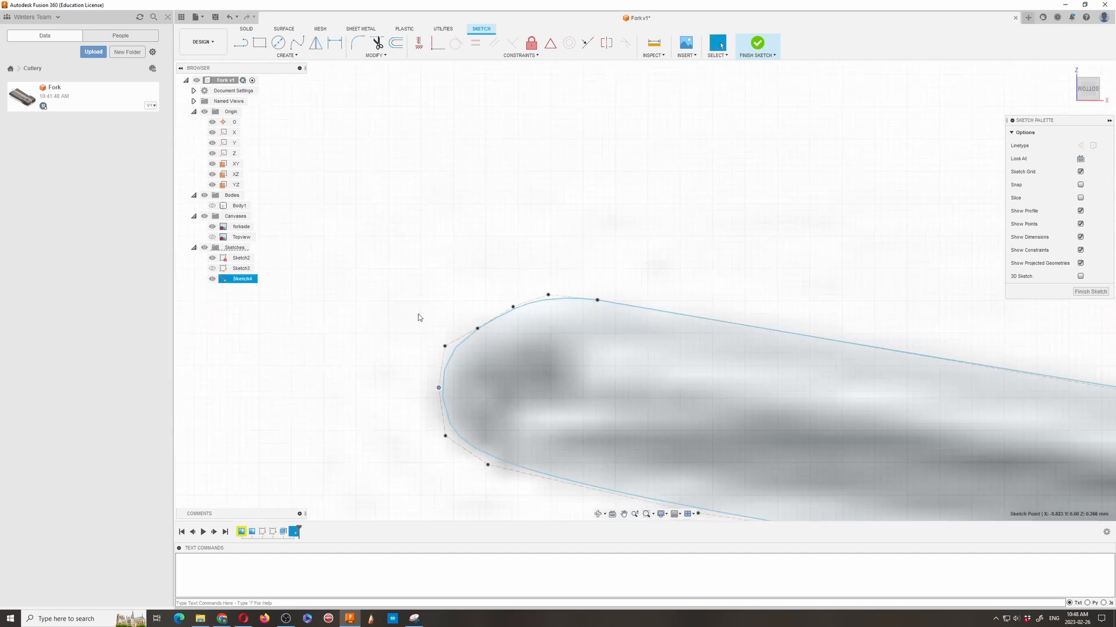
pyautogui.scroll(-3, 455, 337)
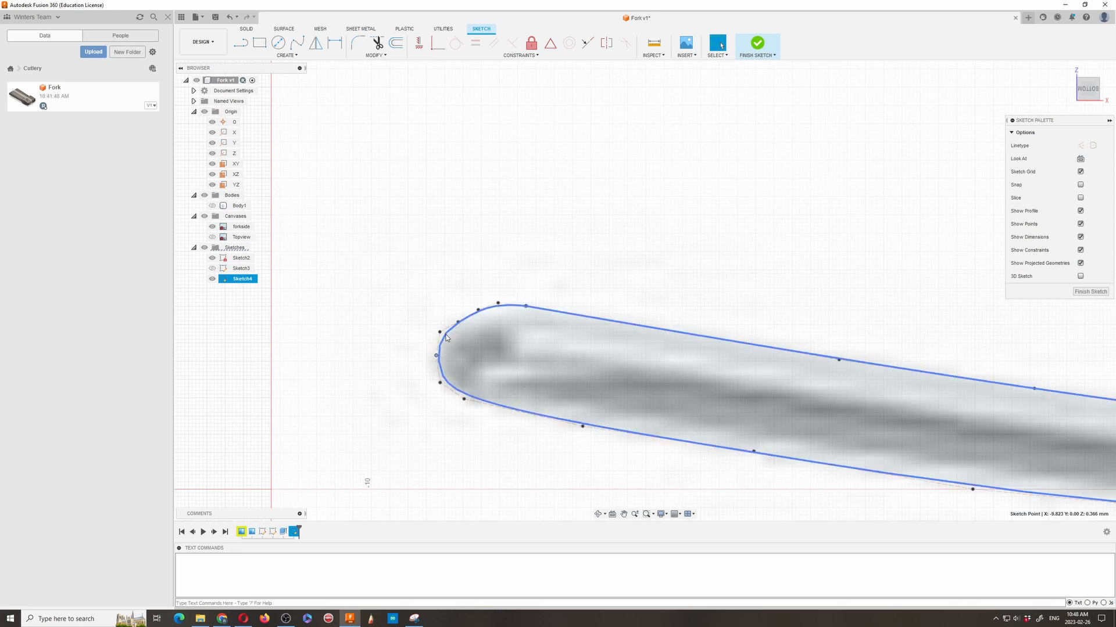
pyautogui.scroll(5, 445, 341)
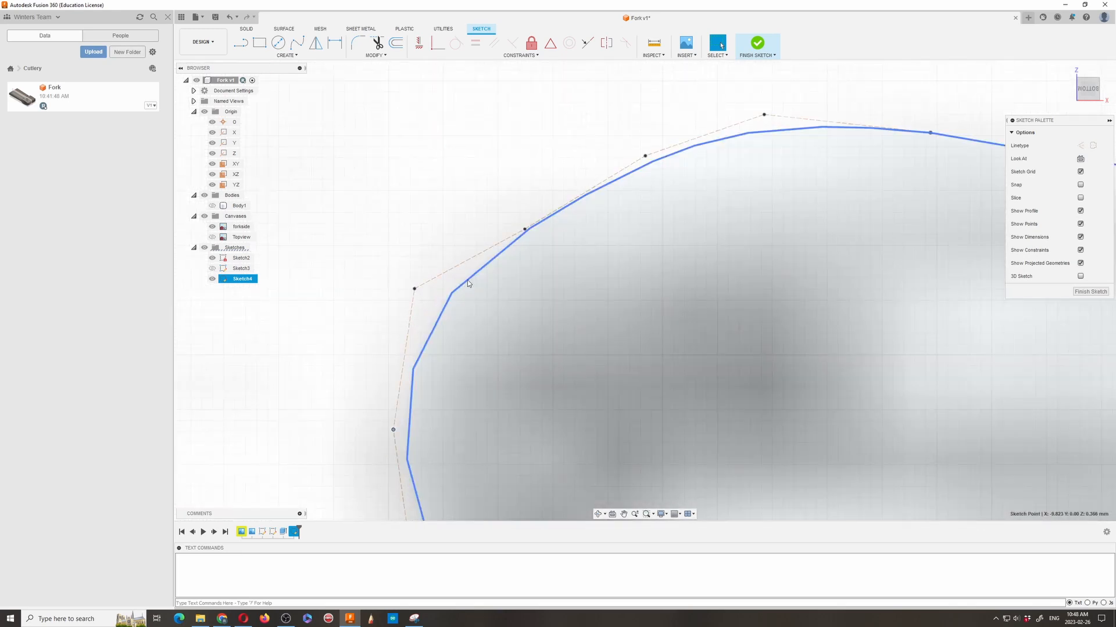
pyautogui.scroll(-2, 395, 287)
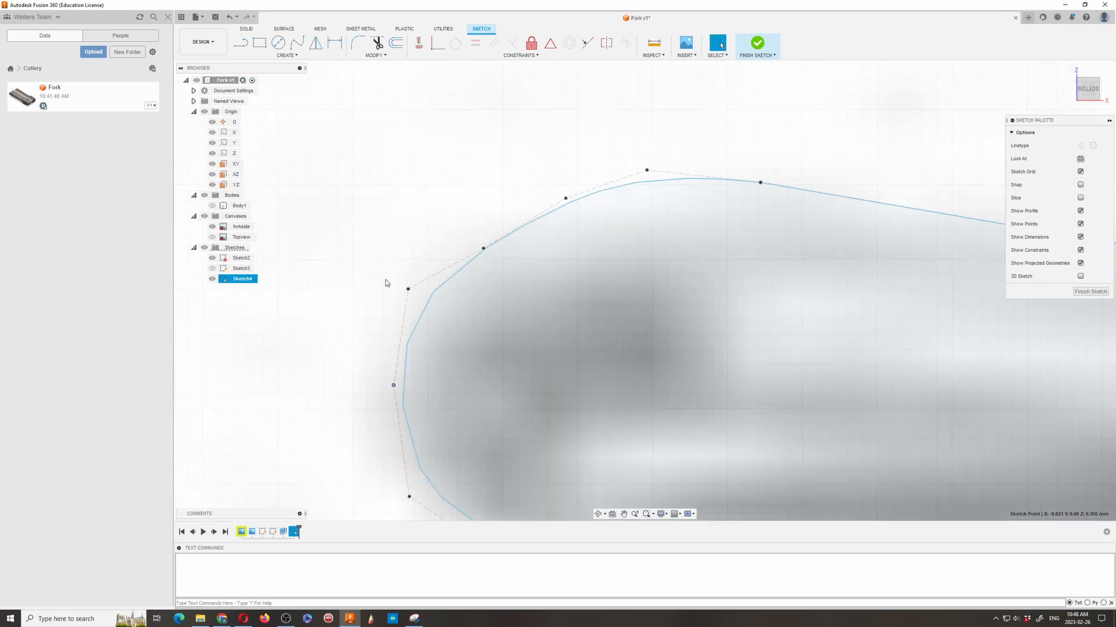
pyautogui.scroll(-3, 385, 283)
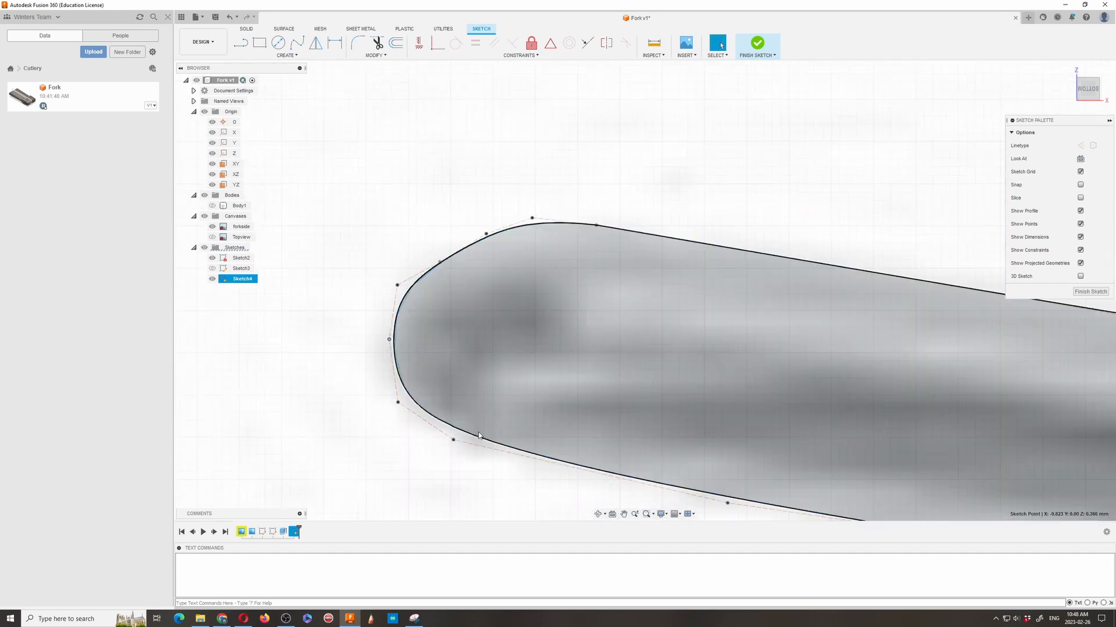
pyautogui.scroll(-10, 393, 331)
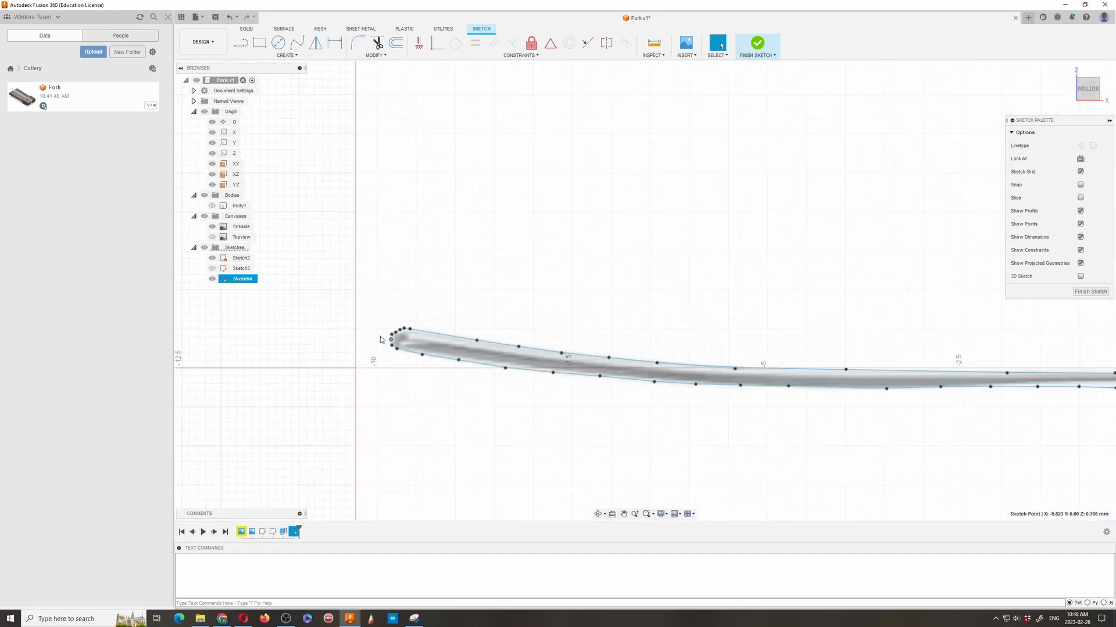
pyautogui.scroll(-5, 343, 361)
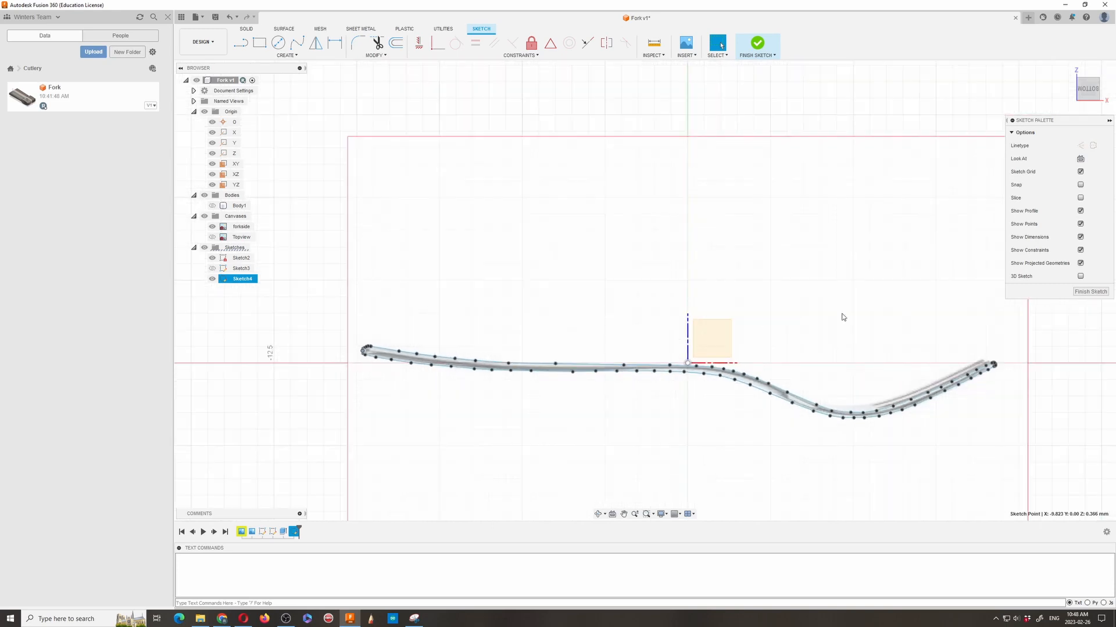
pyautogui.click(1089, 293)
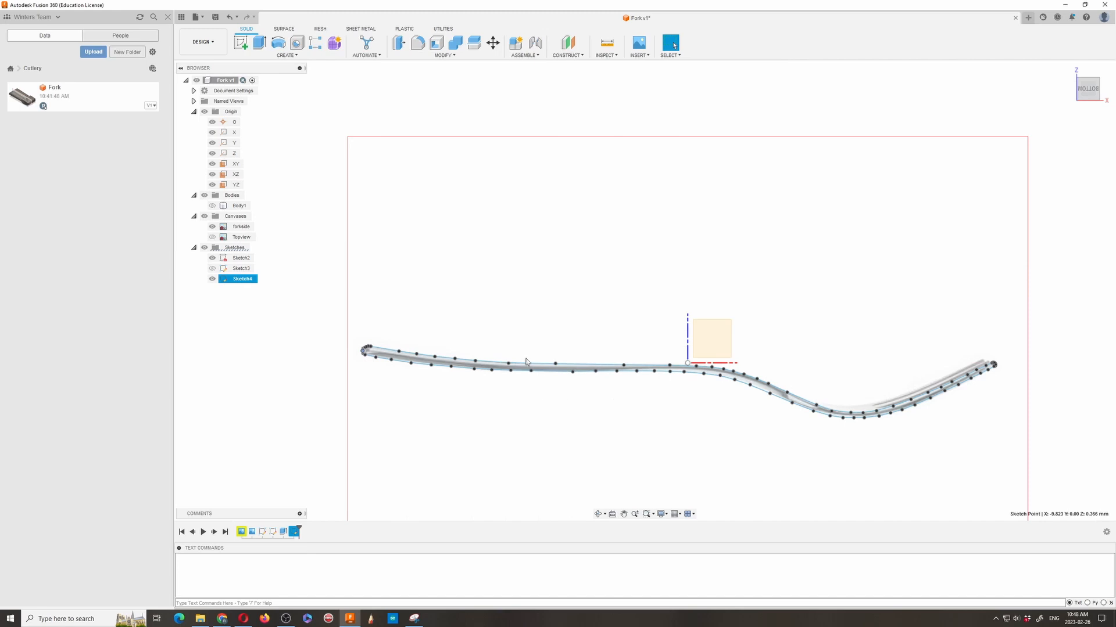
# Step: Start an extrusion of the closed fork side profile and make Body1 visible as its reference
pyautogui.click(259, 42)
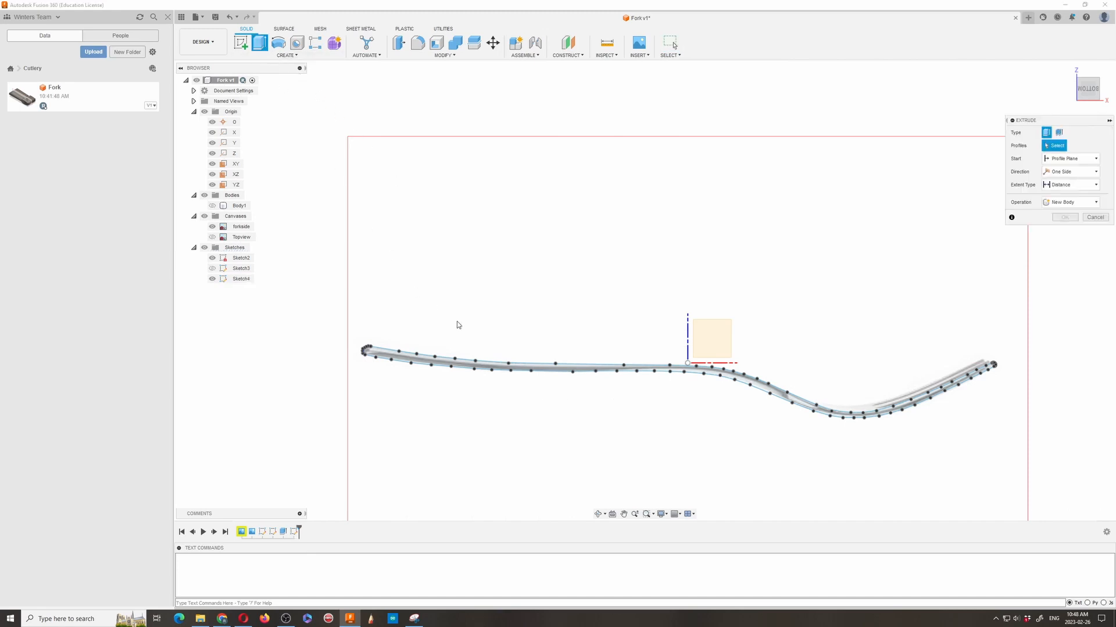
pyautogui.click(564, 372)
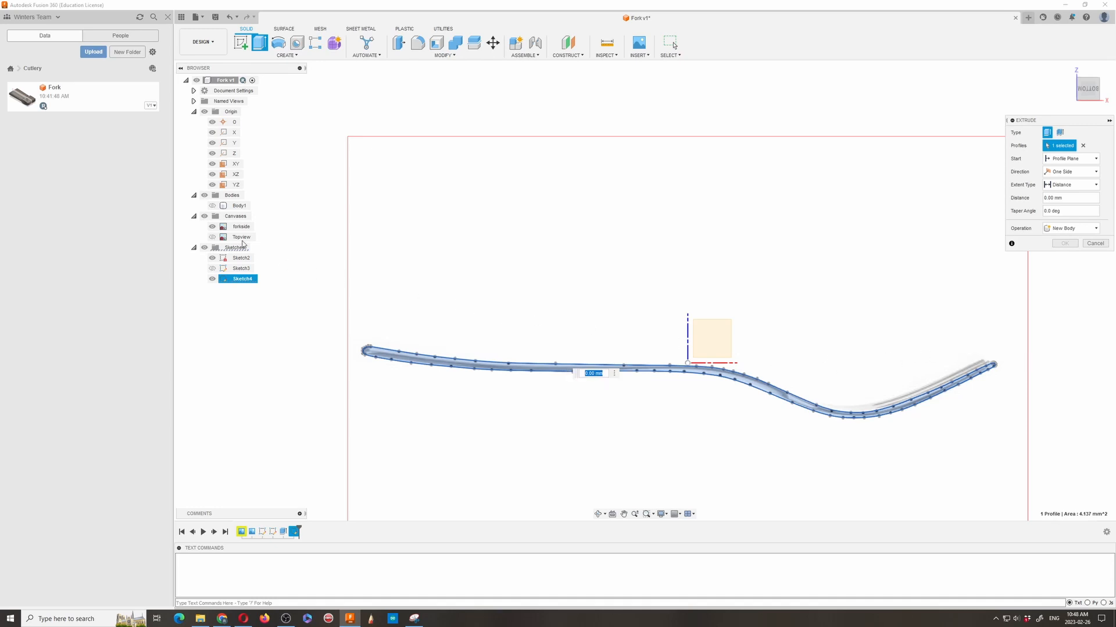
pyautogui.click(212, 206)
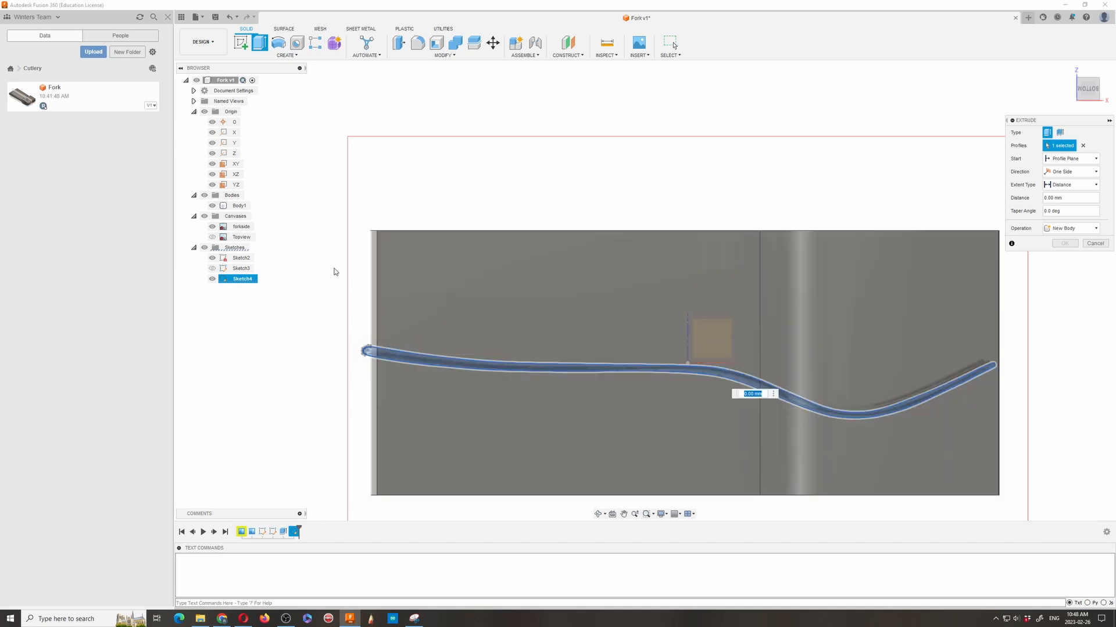
pyautogui.click(597, 515)
pyautogui.moveTo(620, 437)
pyautogui.mouseDown()
pyautogui.moveTo(615, 423)
pyautogui.moveTo(555, 419)
pyautogui.moveTo(566, 417)
pyautogui.mouseUp()
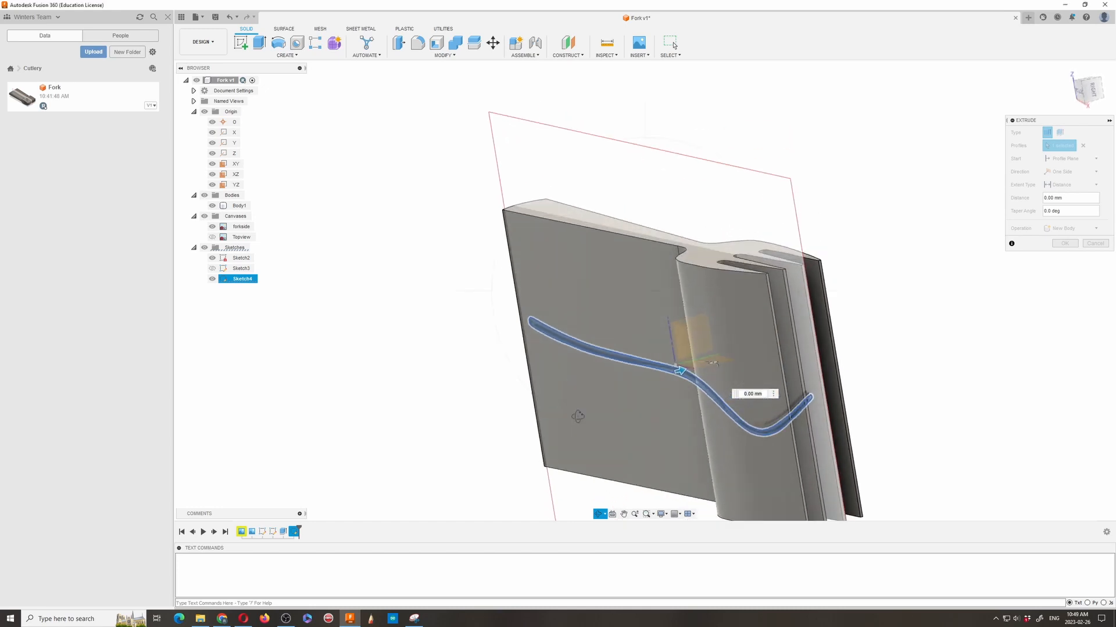